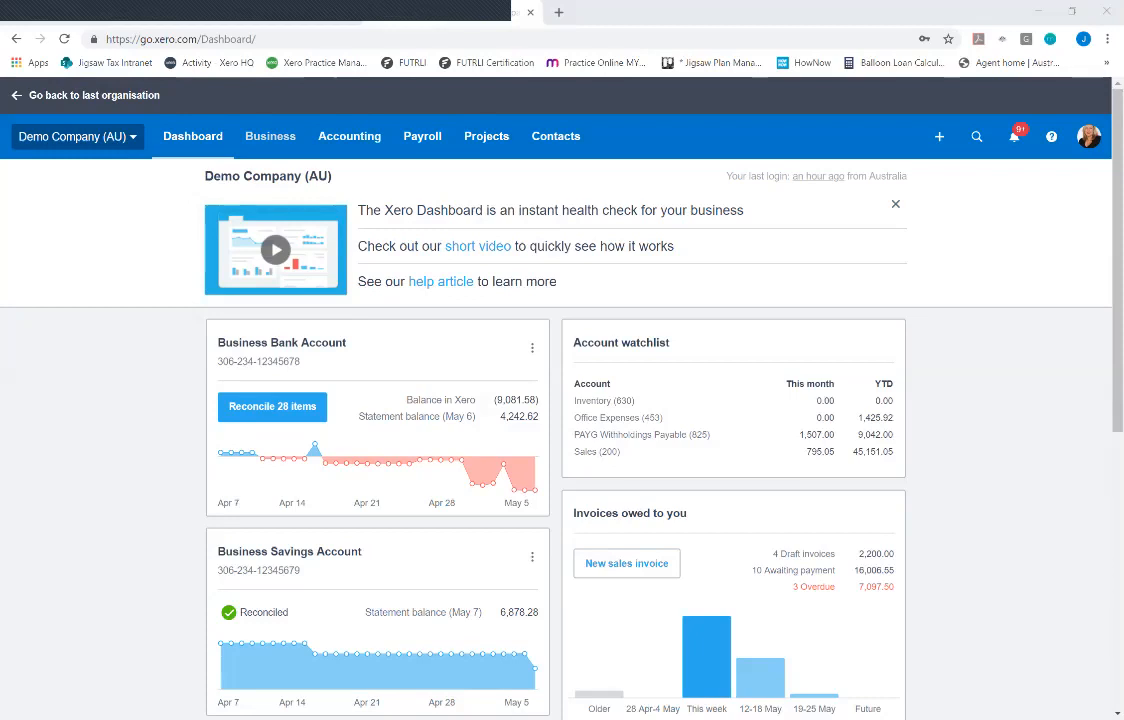
- Open the expense claim settings and look through the general, user, account and label settings
left_click(270, 137)
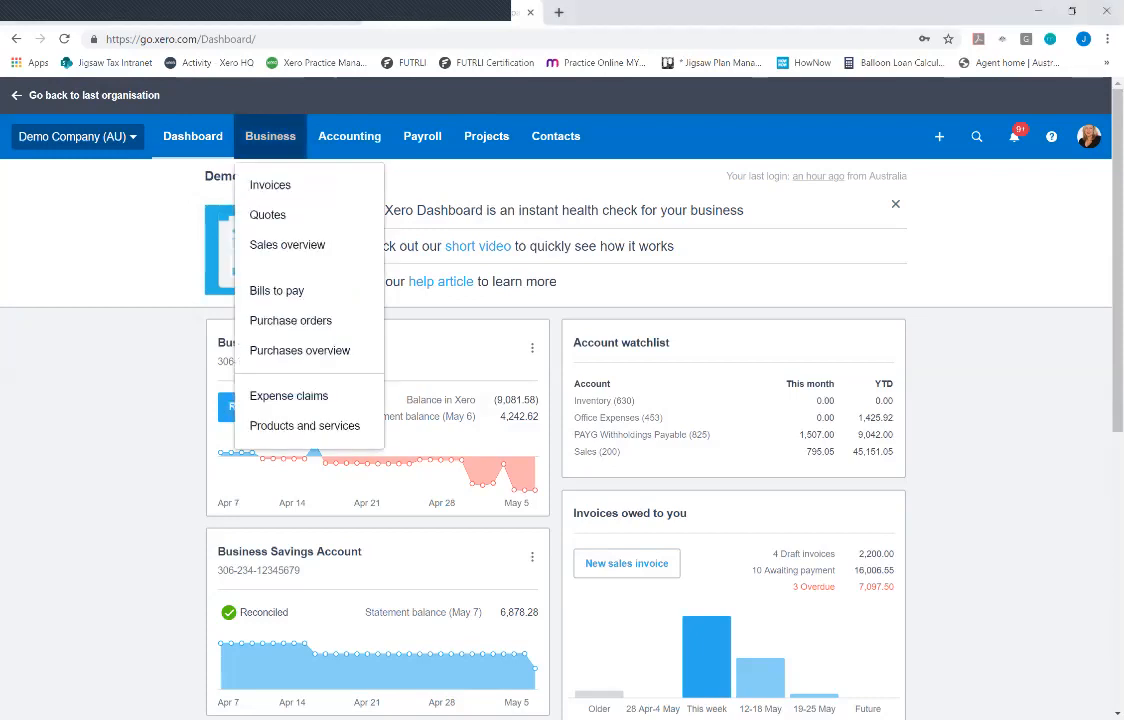
left_click(288, 396)
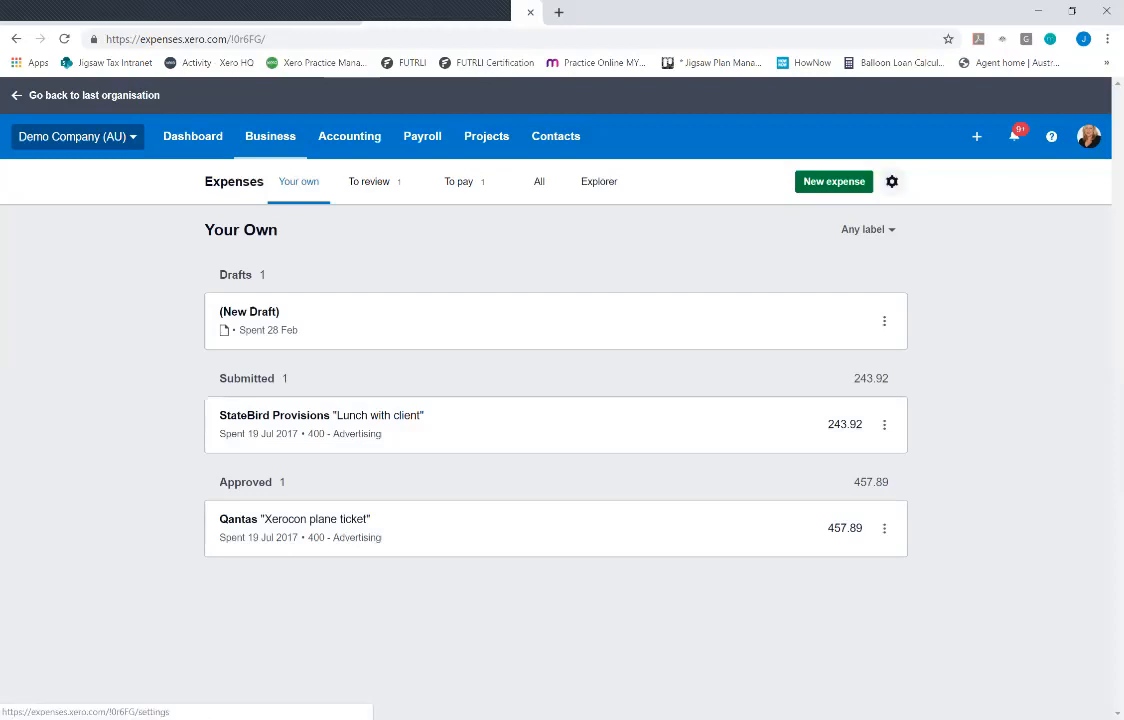
left_click(892, 181)
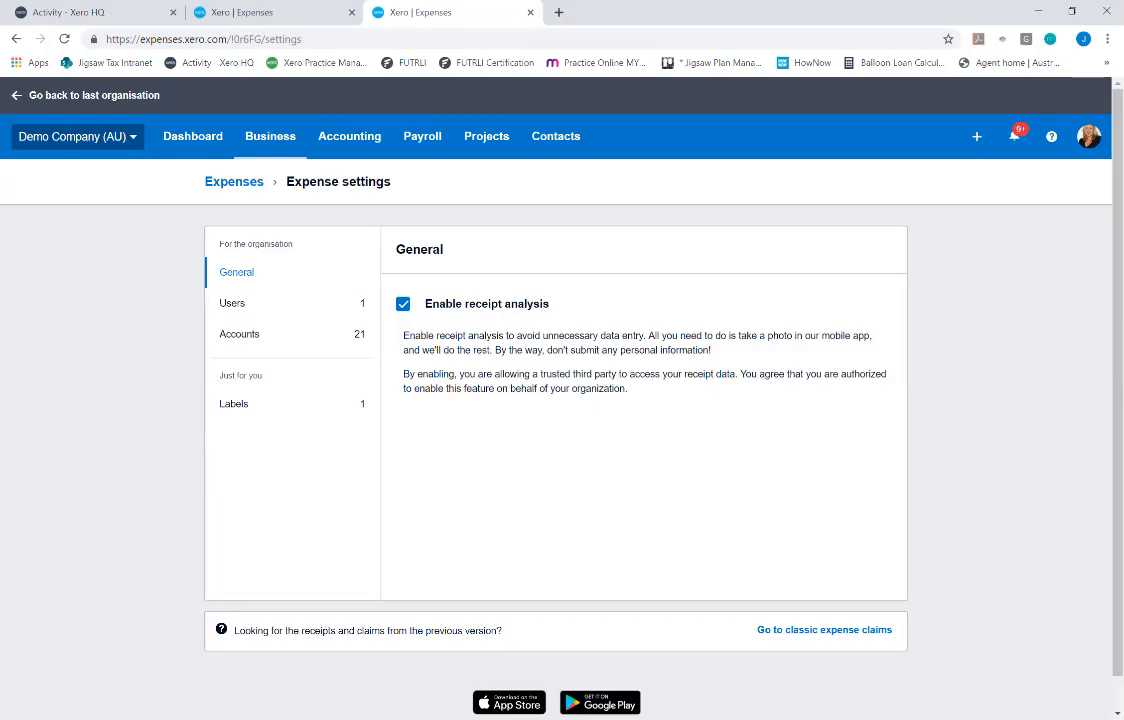
left_click(232, 303)
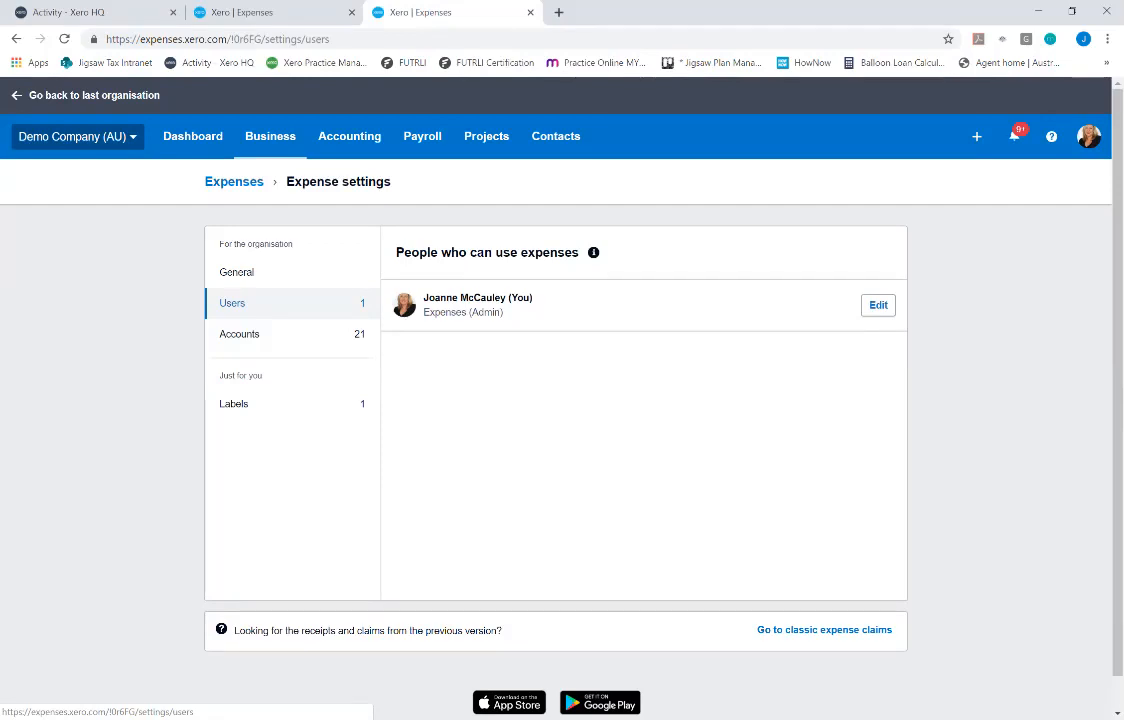
left_click(239, 334)
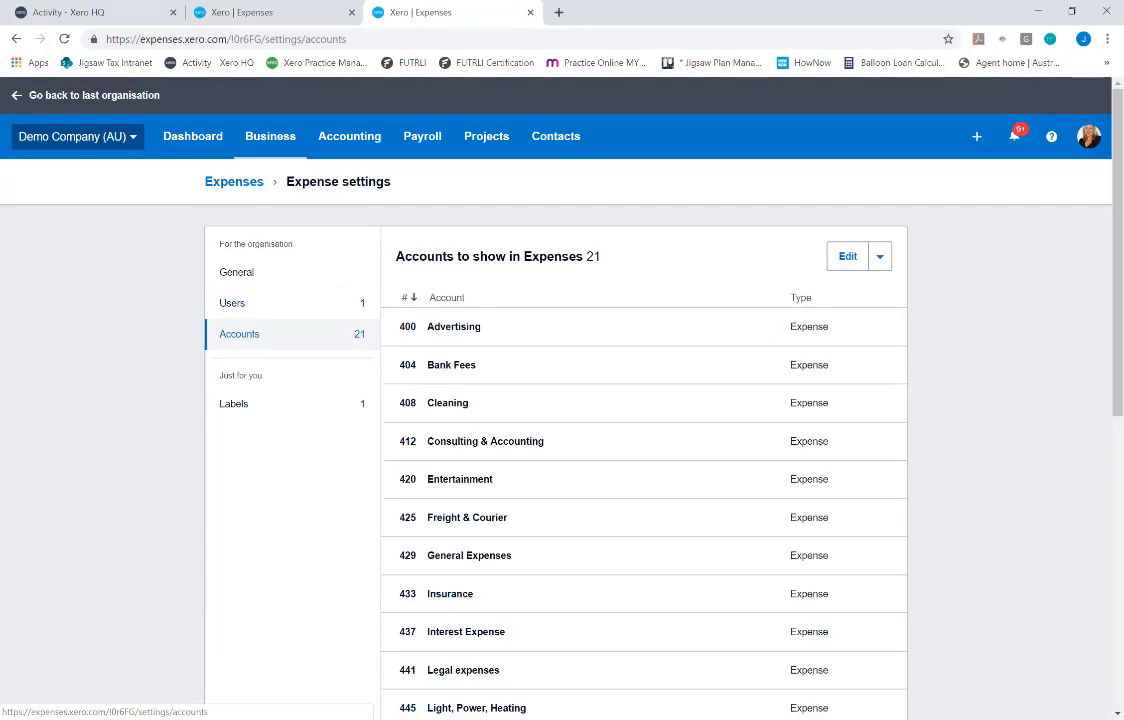
left_click(234, 403)
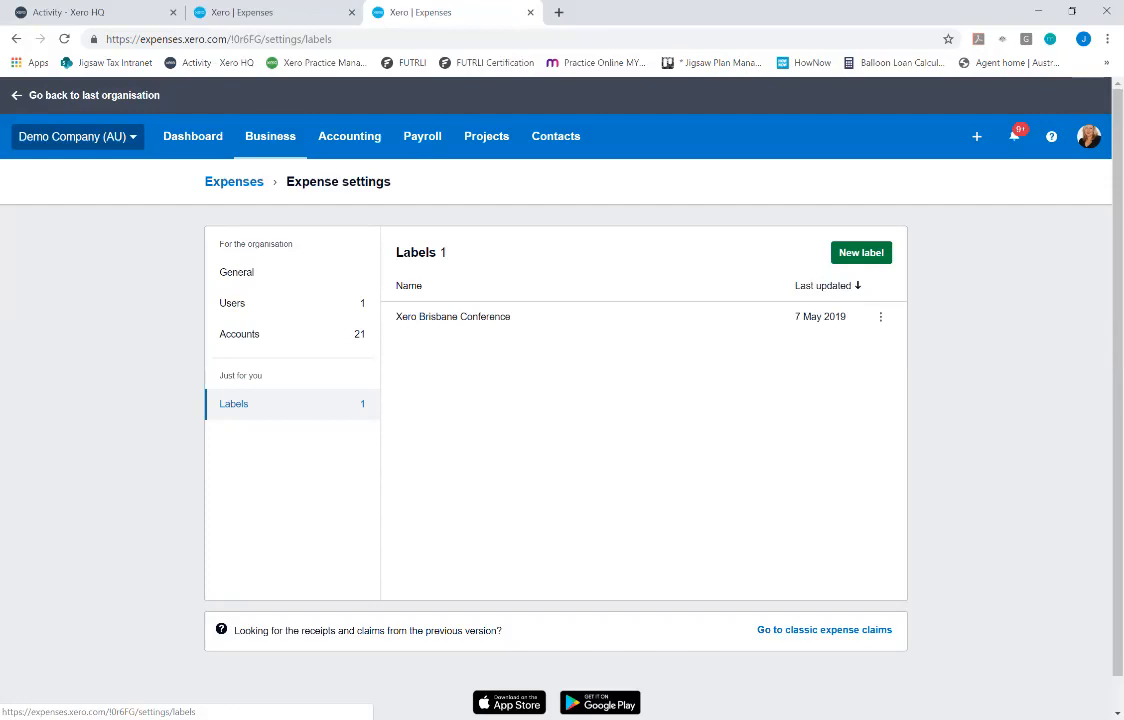
- Return to the expense claims and look at the actions available for the StateBird Provisions claim awaiting review
left_click(234, 181)
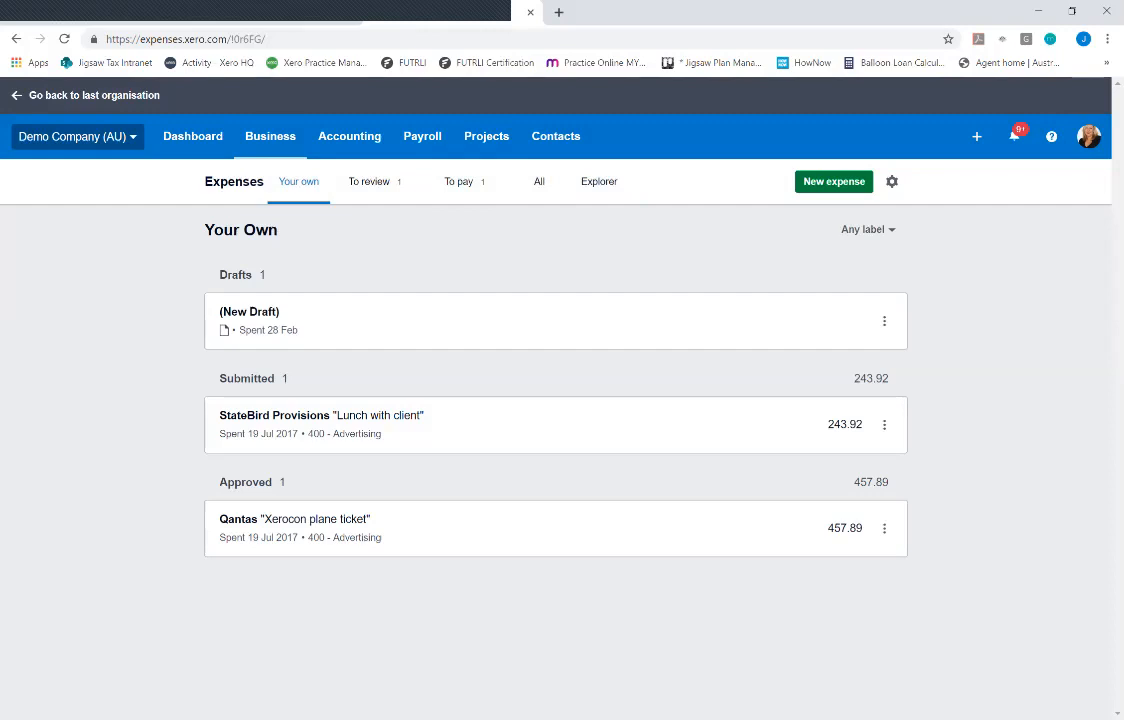
left_click(372, 181)
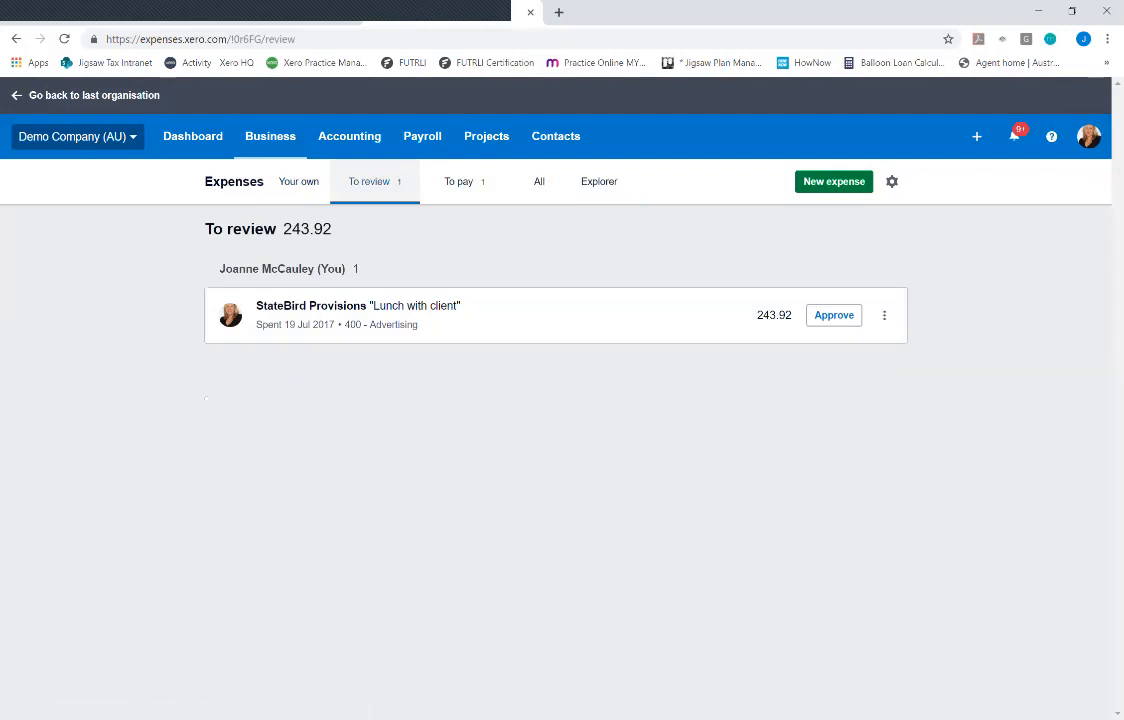
left_click(884, 315)
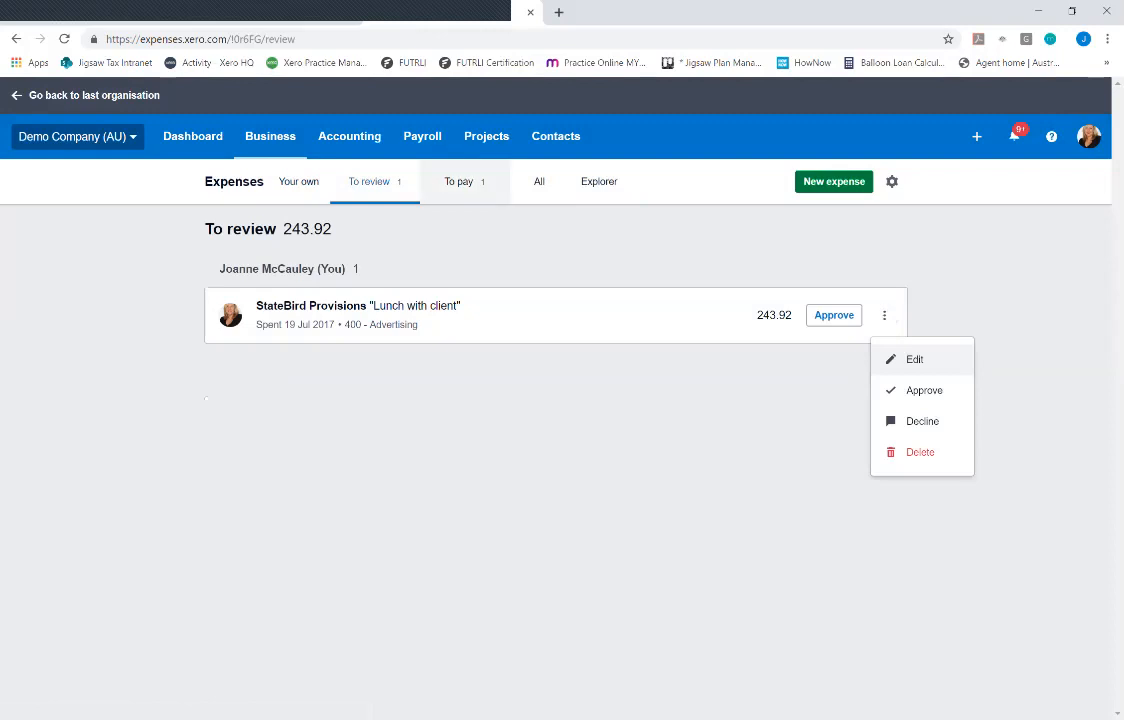
- Look through the claims to pay, all claims, and the Explorer chart grouped by employee
left_click(459, 181)
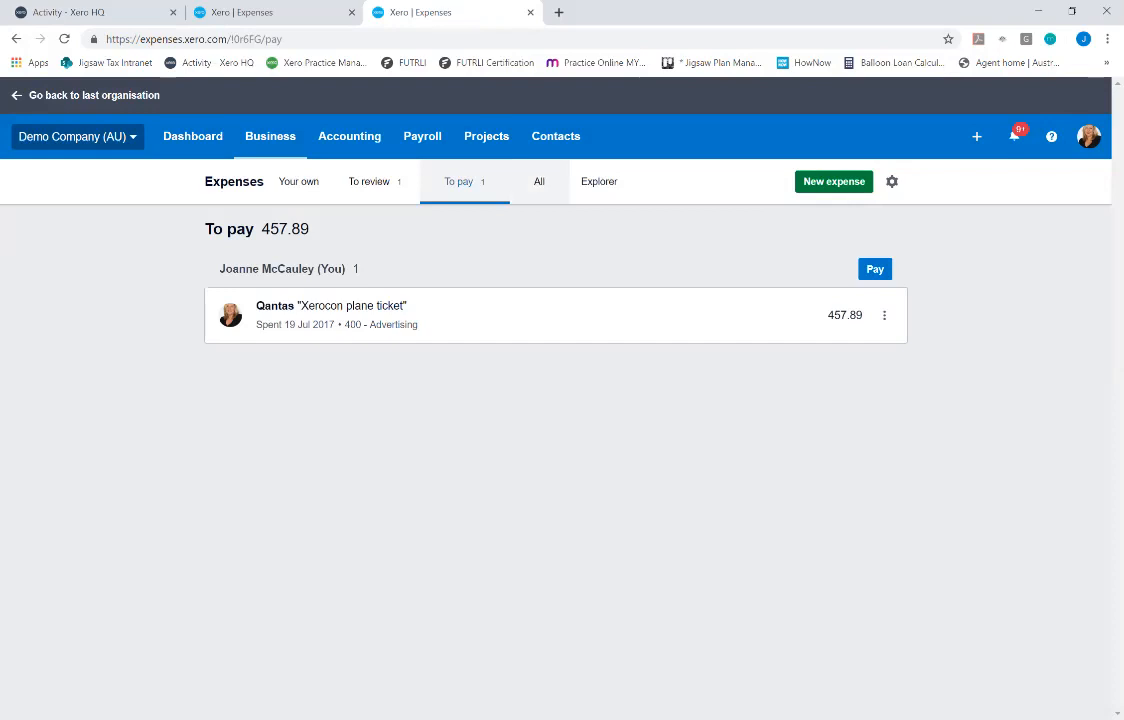
left_click(539, 181)
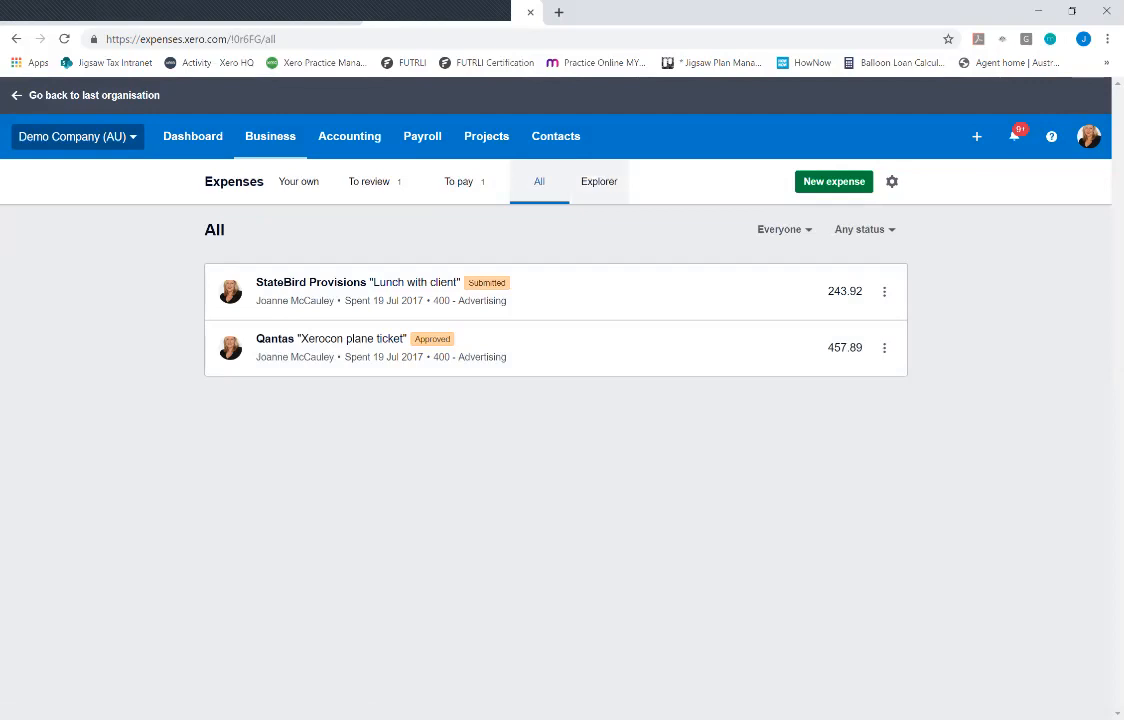
left_click(599, 181)
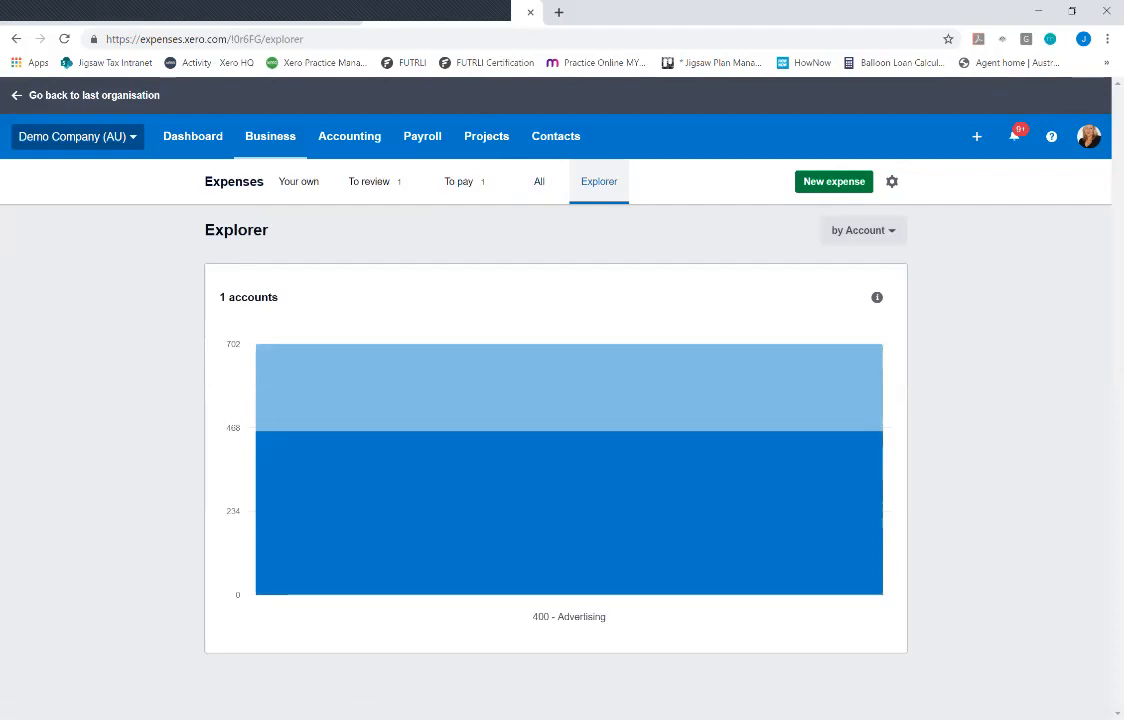
left_click(860, 230)
left_click(850, 305)
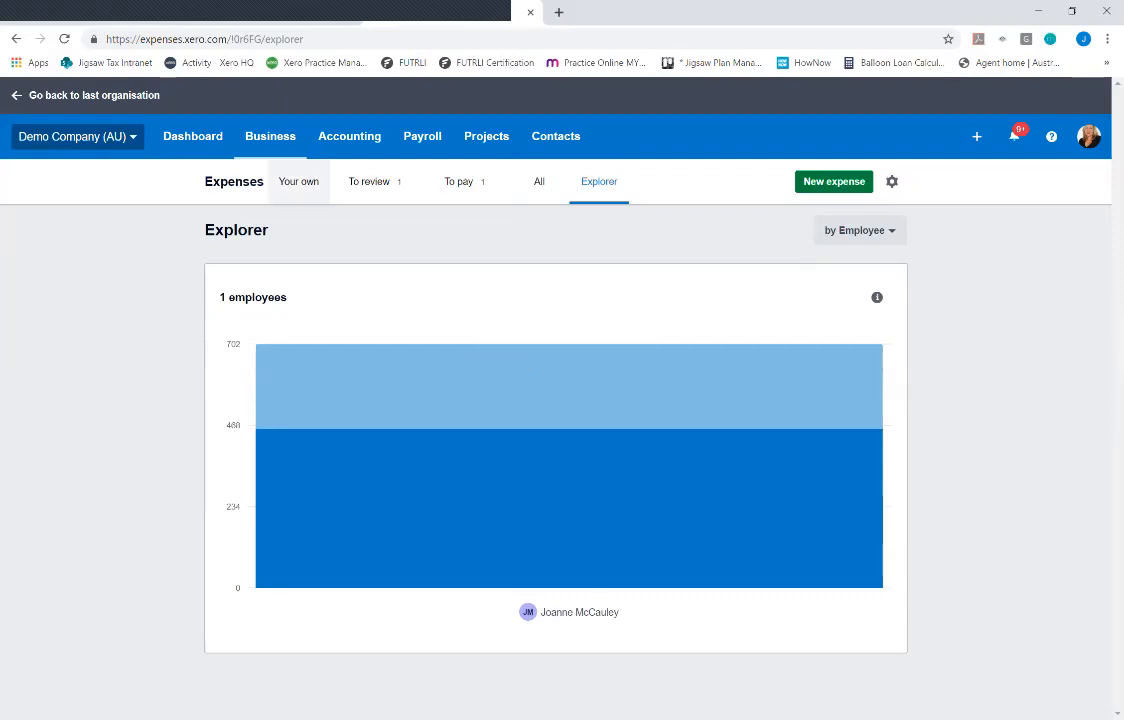
- Open a blank new expense claim from your own expenses, look over its fields and close it
left_click(298, 181)
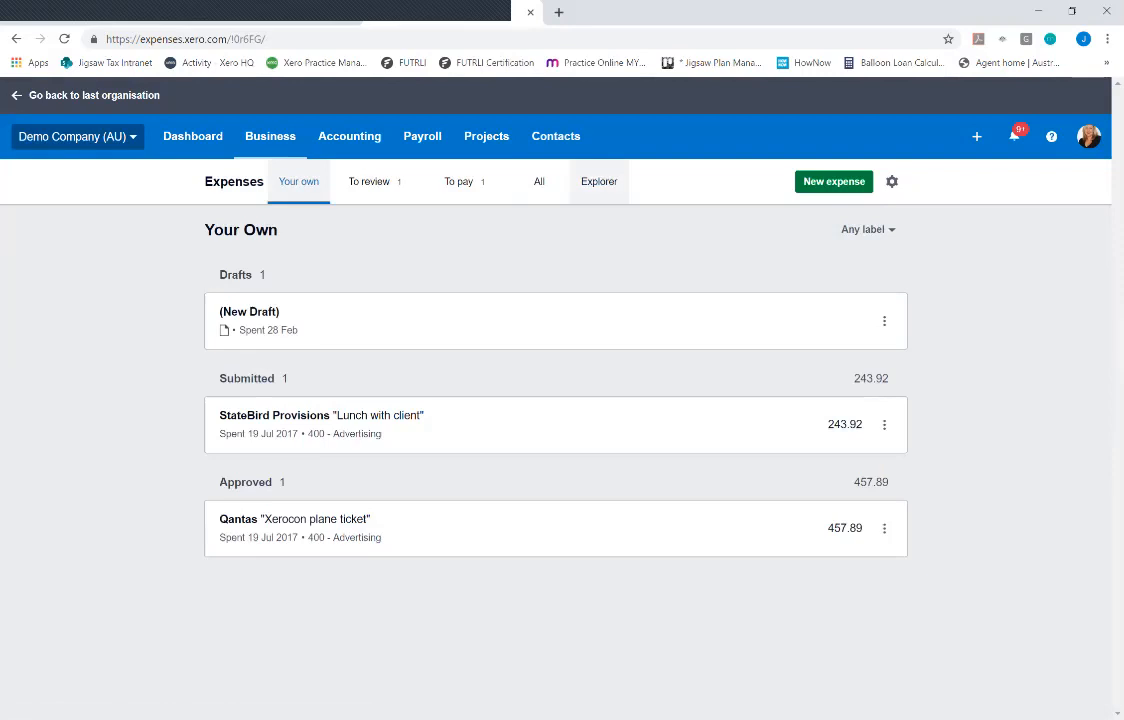
left_click(834, 181)
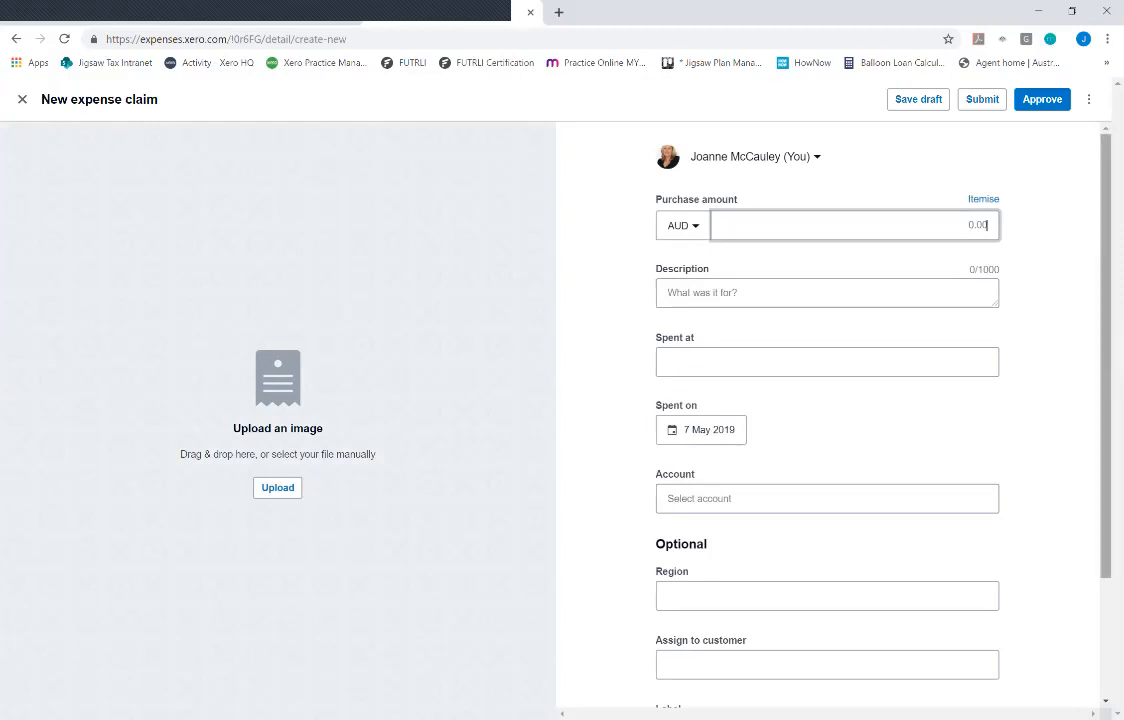
scroll(827, 410, "down", 1)
scroll(827, 410, "down", 1)
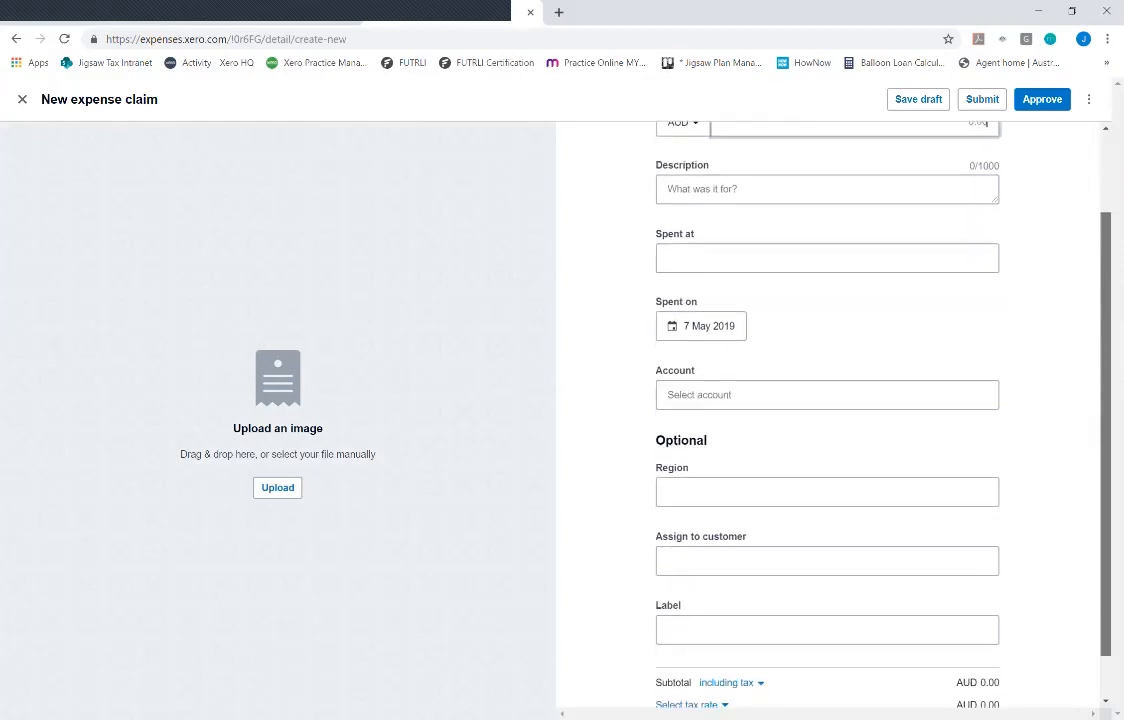
scroll(827, 410, "up", 2)
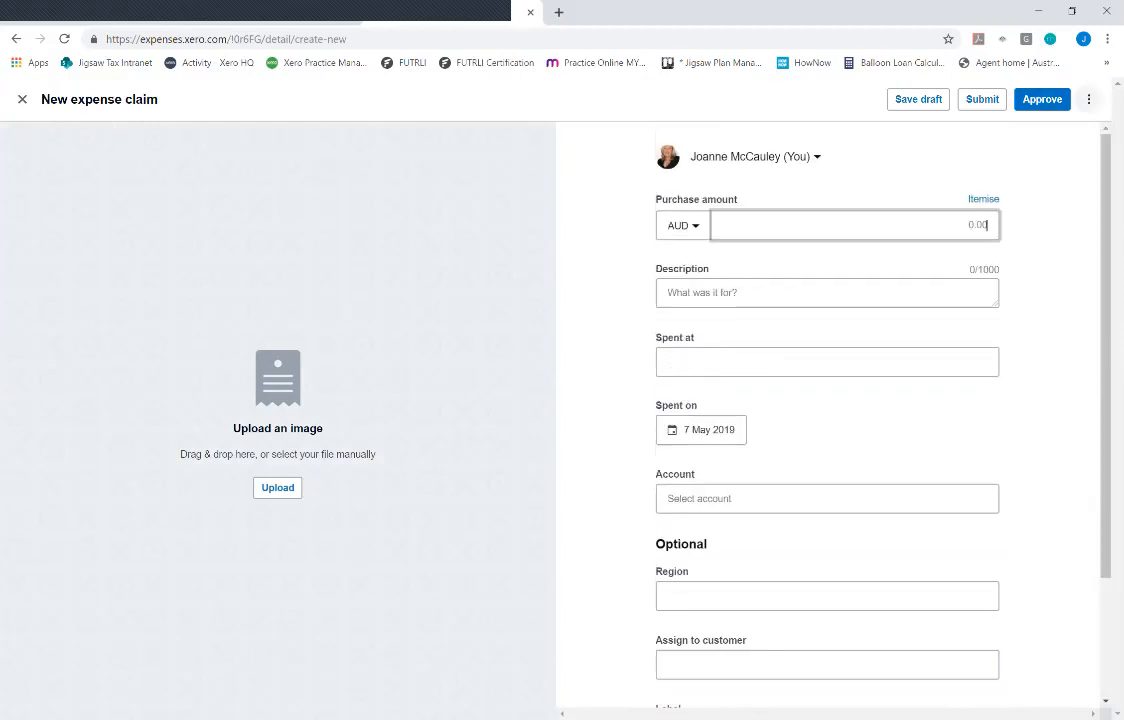
left_click(22, 99)
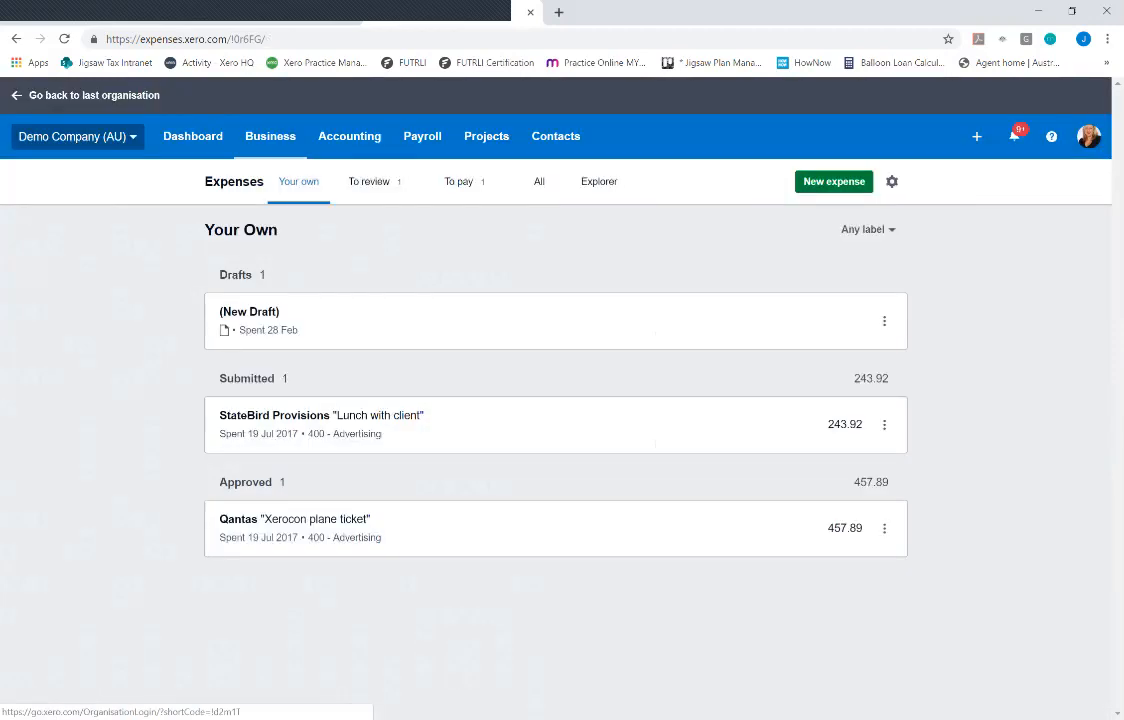
left_click(221, 318)
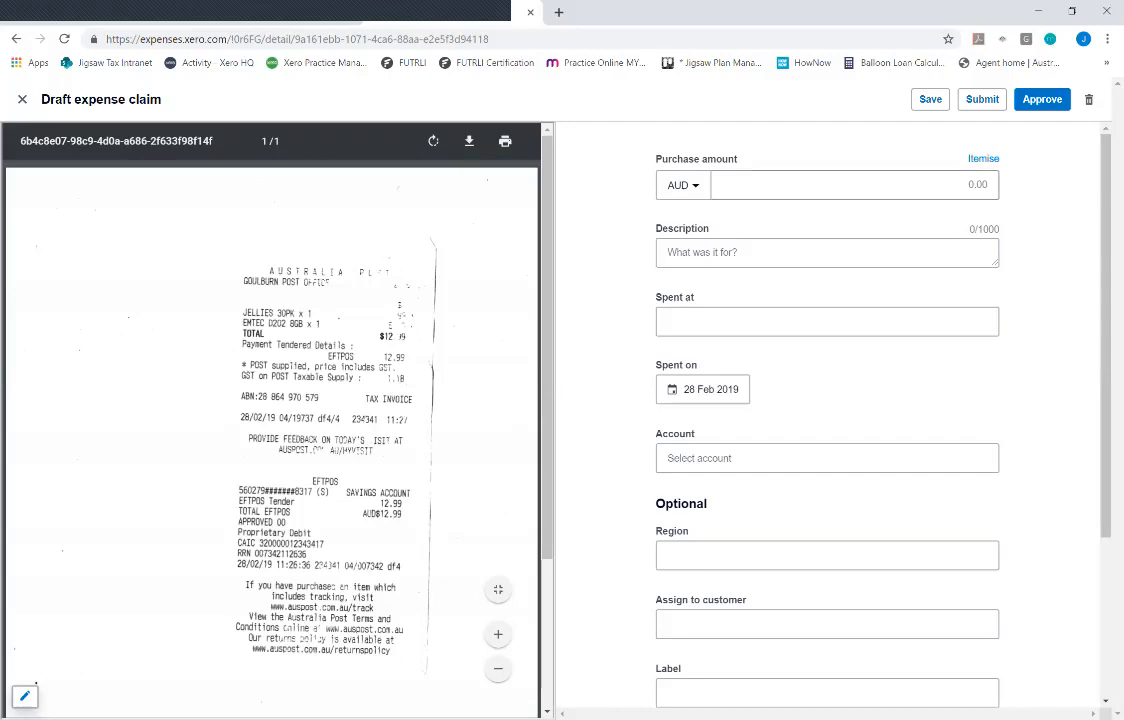
left_click(855, 185)
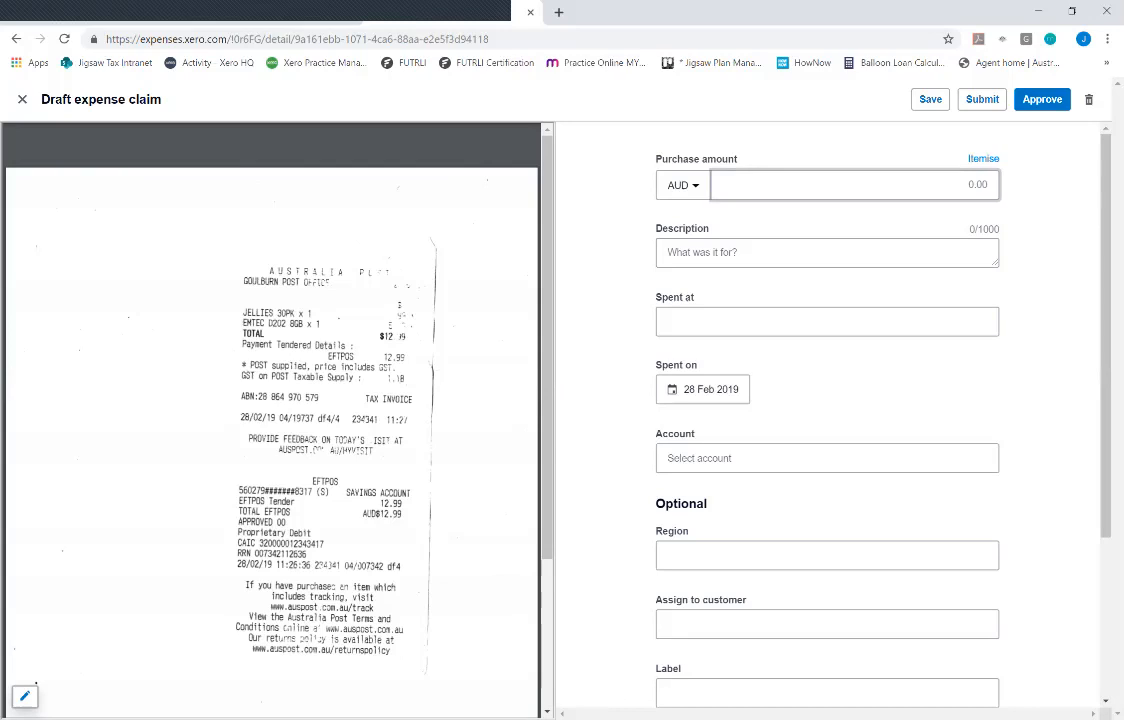
type("12.00")
key("BackSpace")
key("BackSpace")
type("99")
key("Tab")
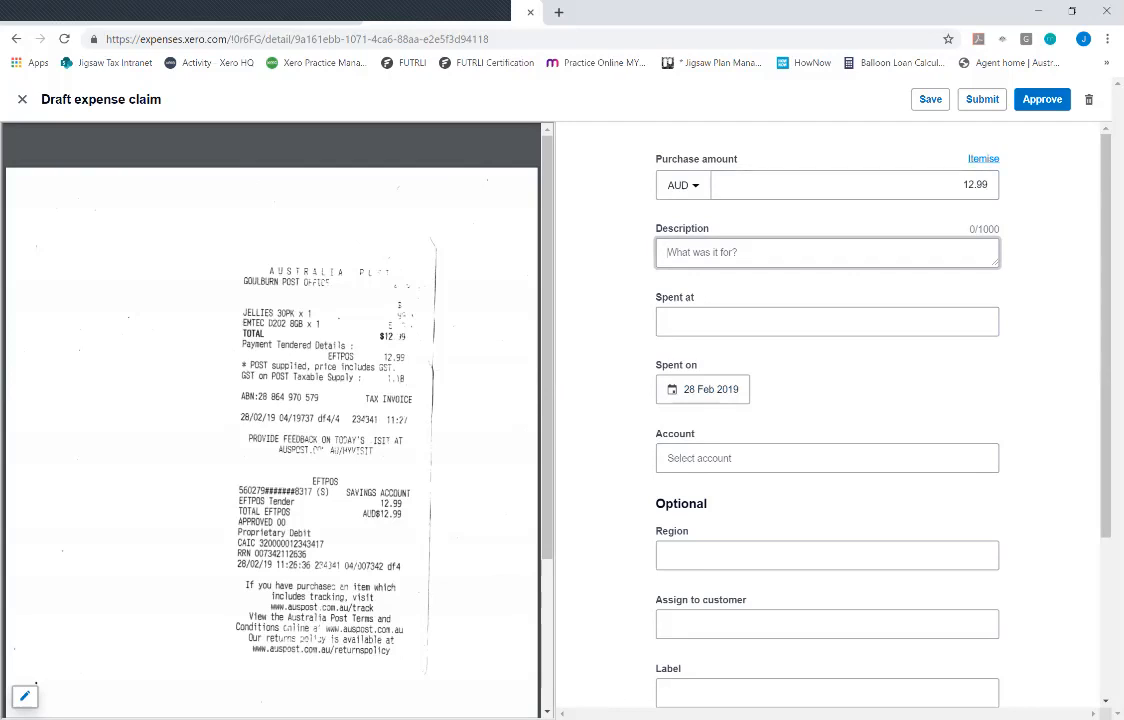
left_click(983, 158)
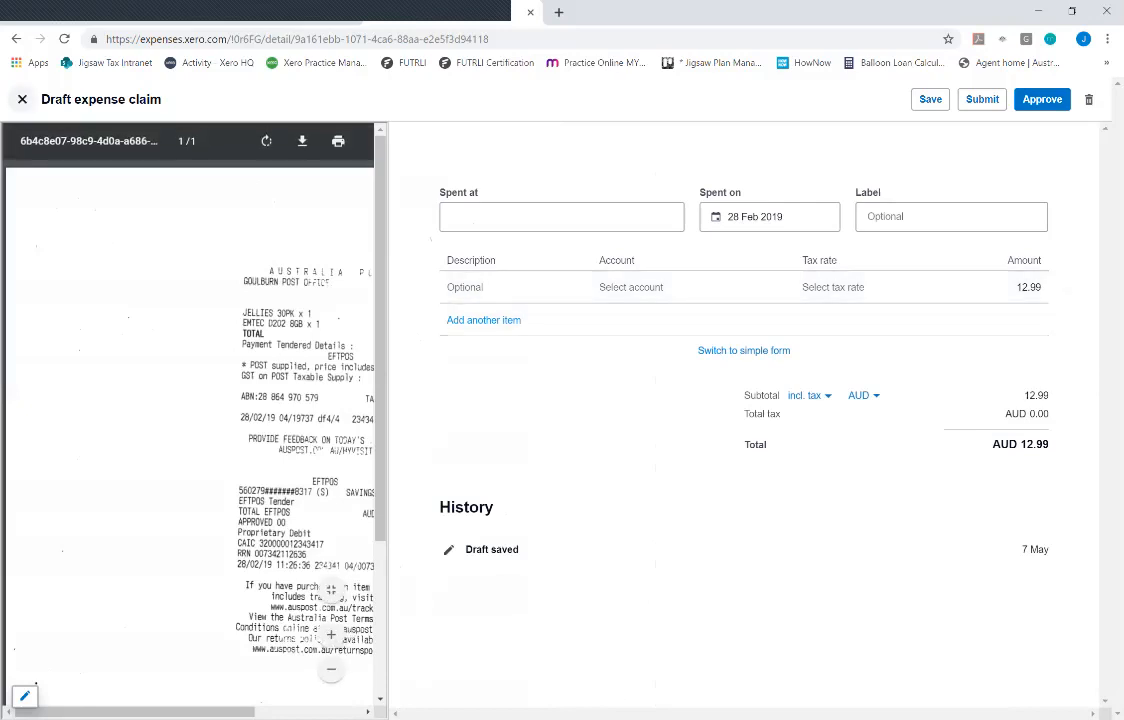
left_click(16, 38)
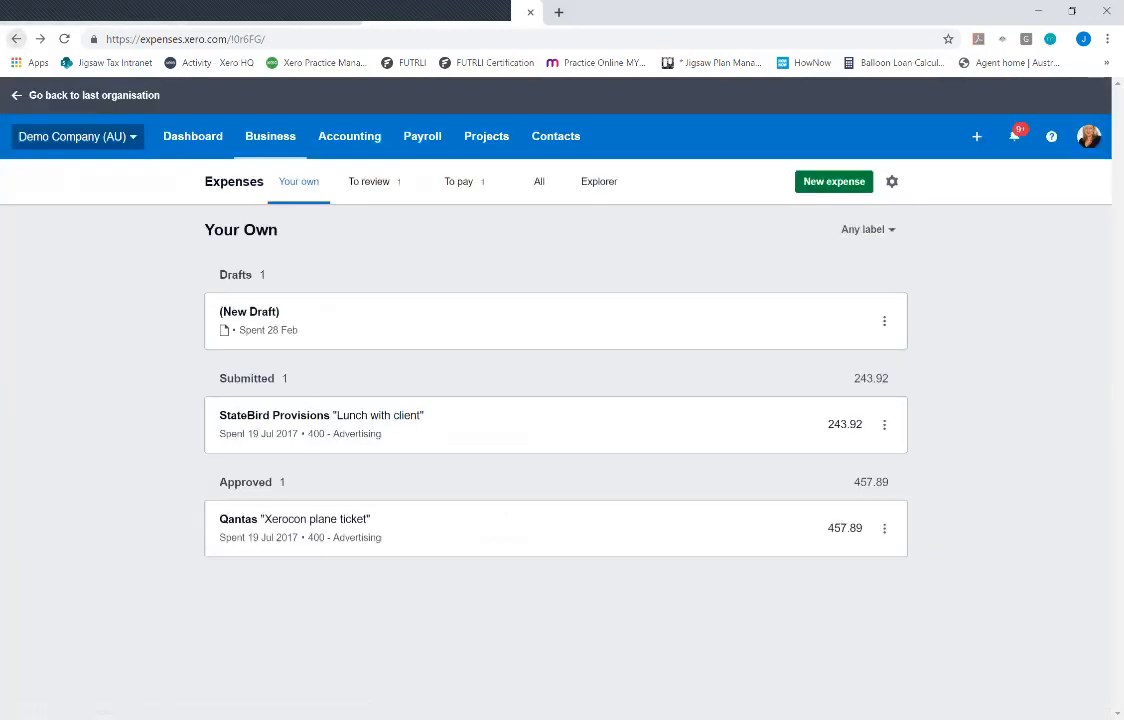
- Open the draft claim spent 28 Feb and enter a purchase amount of 12.99 and the description "Australa Post - Postage"
left_click(300, 320)
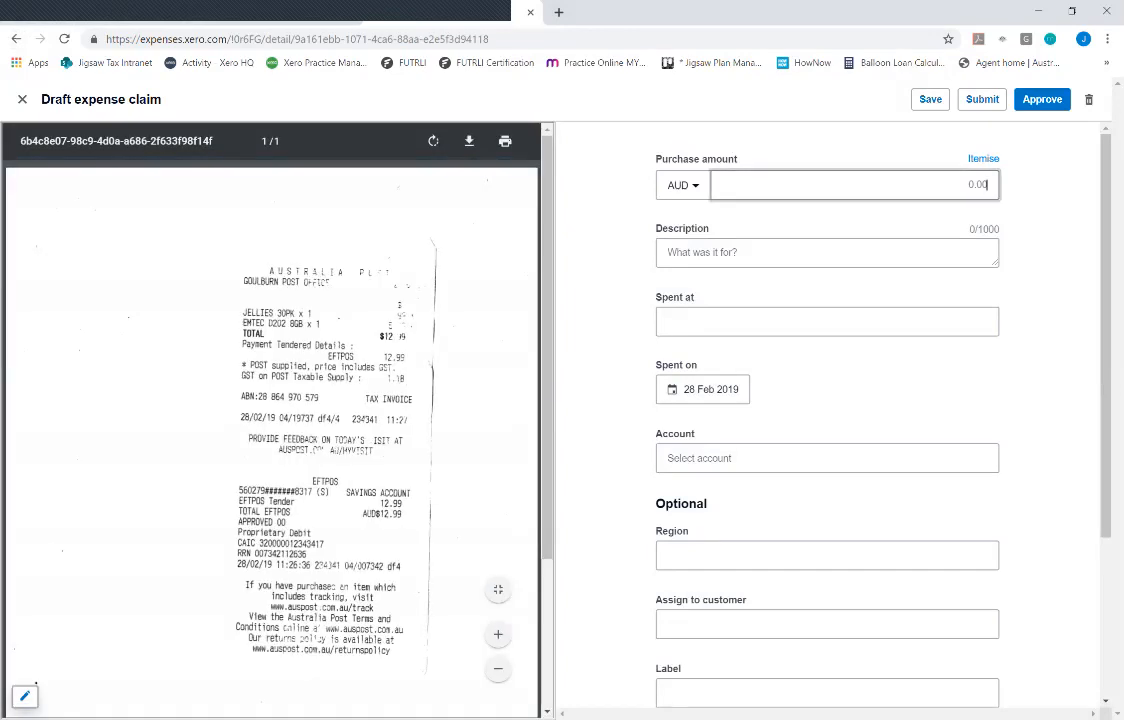
type("12.99")
key("Tab")
type("Australi")
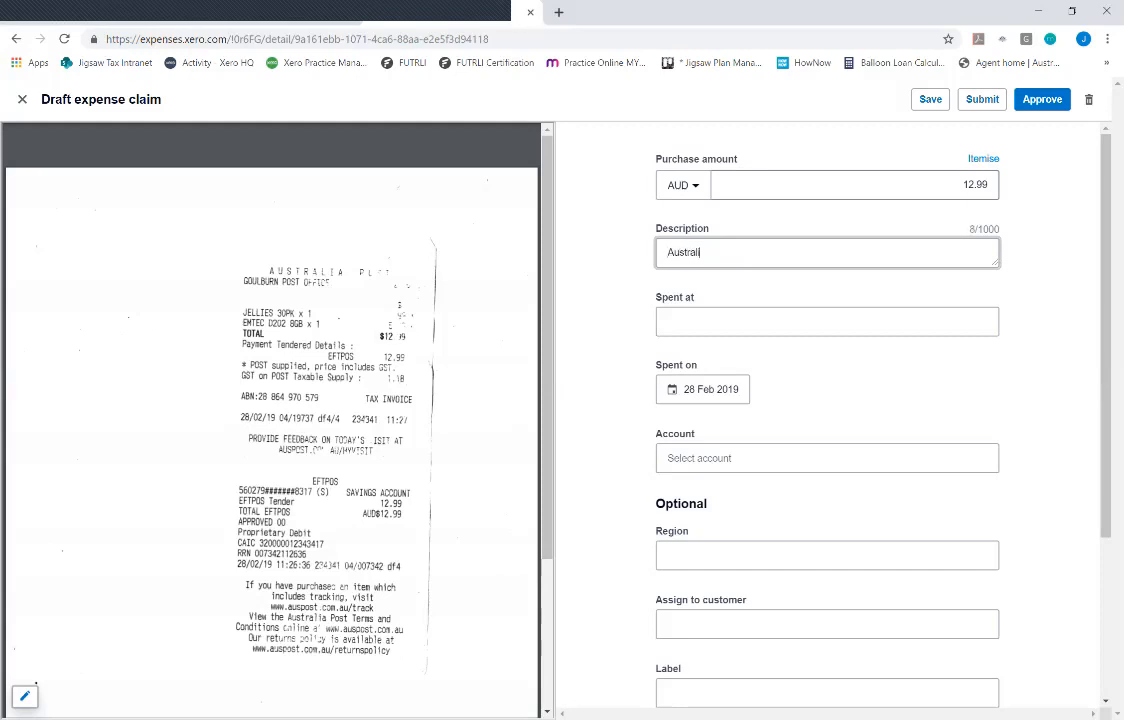
key("BackSpace")
type("ia Post - Ps")
key("BackSpace")
type("ostage")
key("Tab")
- Enter "Australia Post" as the place where the expense was spent
type("Austra")
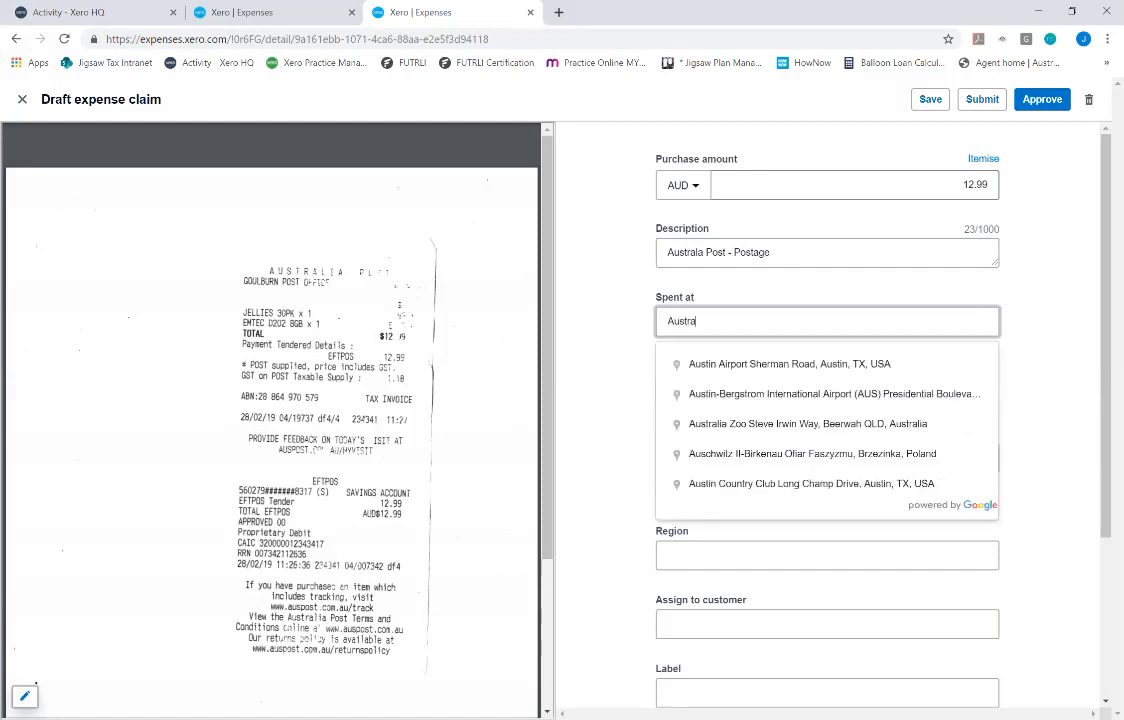
type("lia")
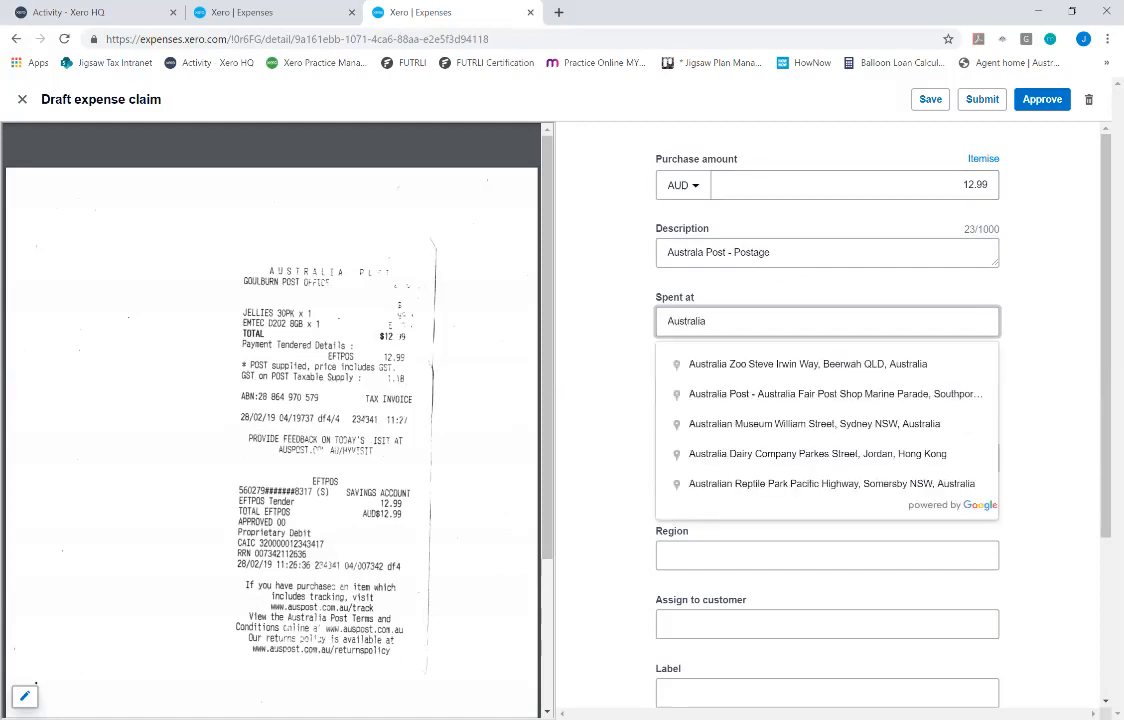
type(" Post")
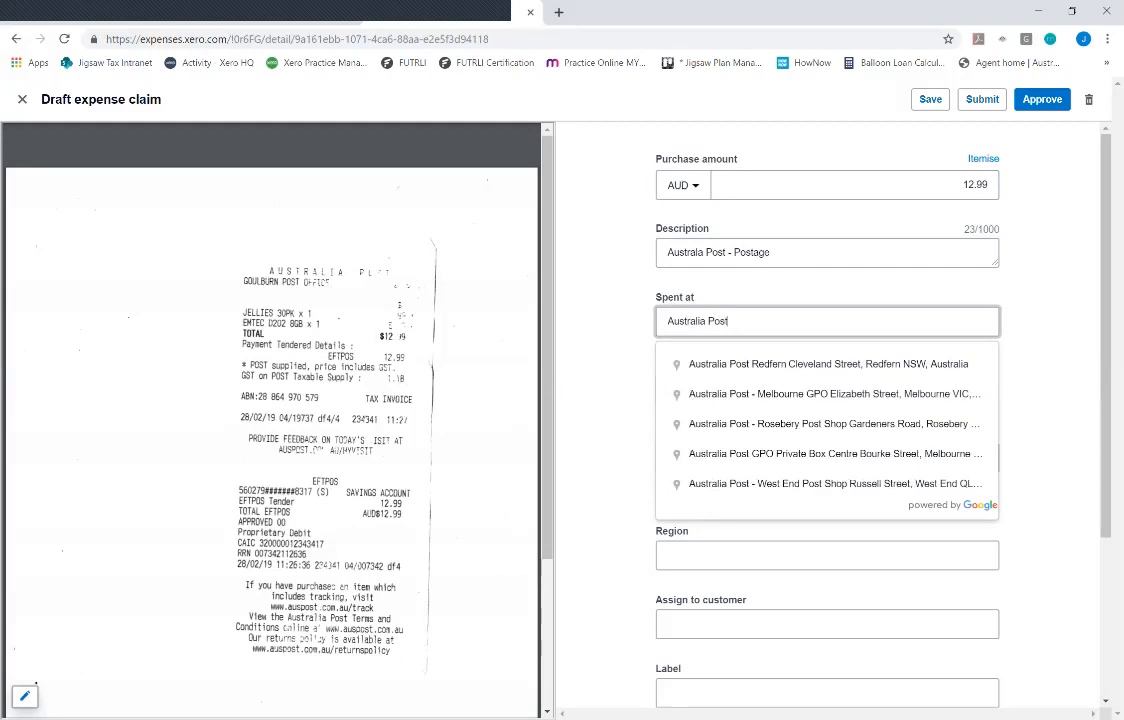
key("Tab")
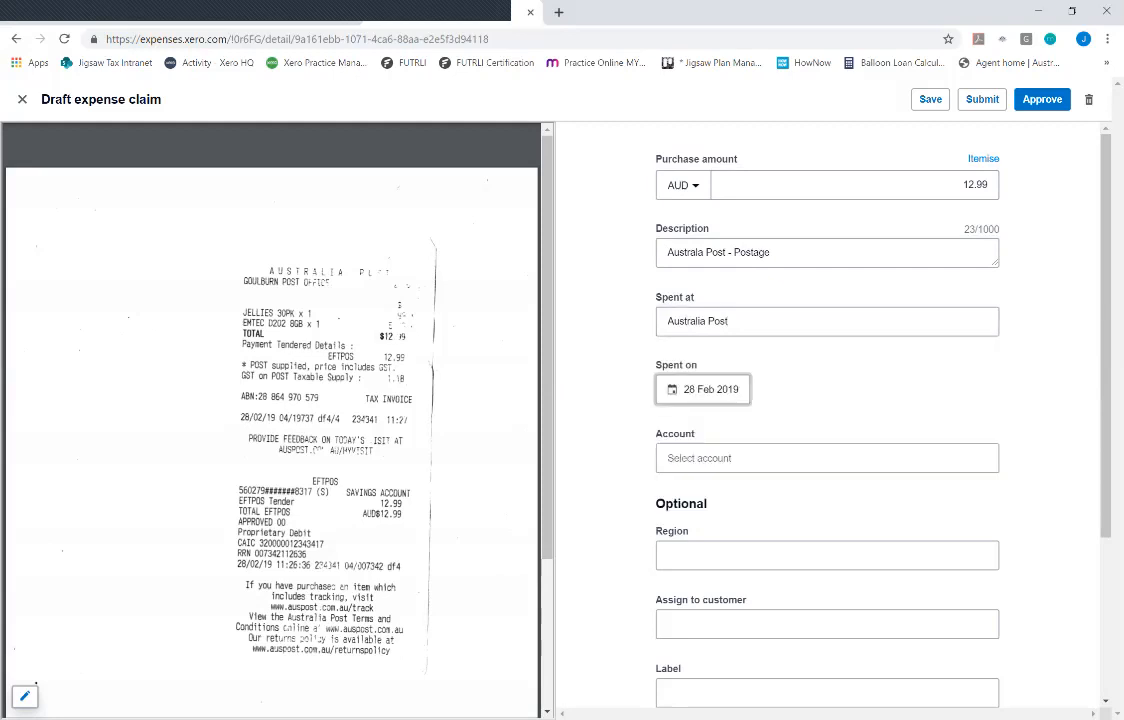
- Try to assign the draft claim to the Printing & Stationery account
key("Tab")
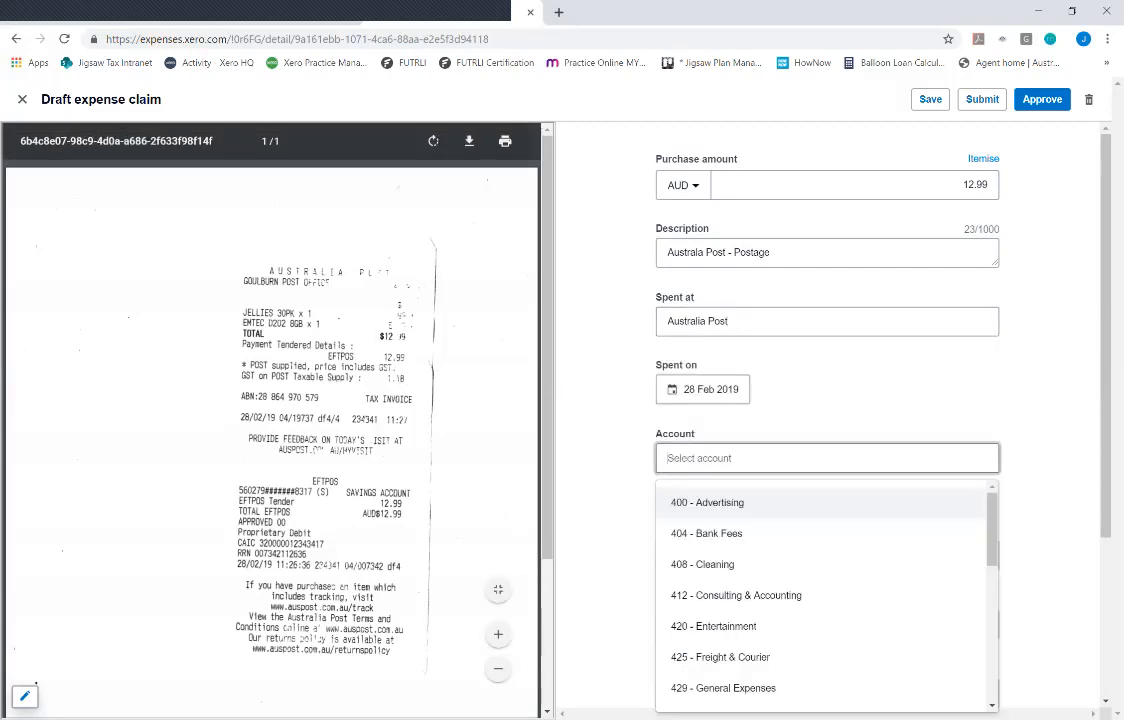
type("Print")
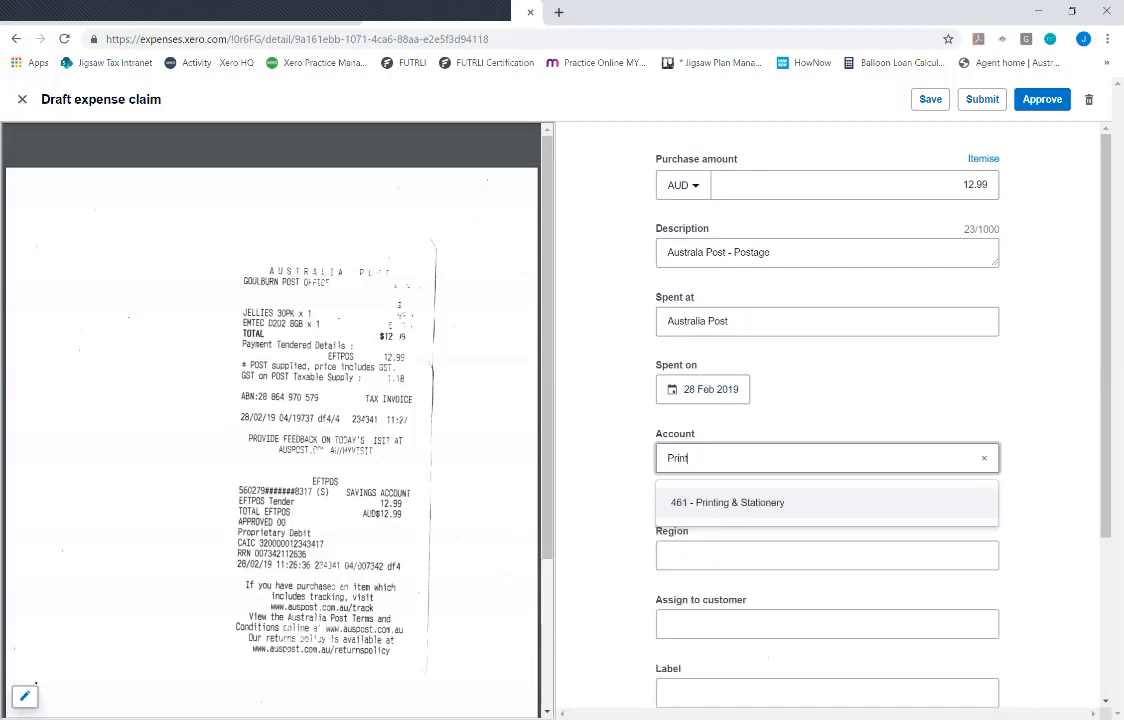
key("Tab")
key("Down")
key("Down")
key("Down")
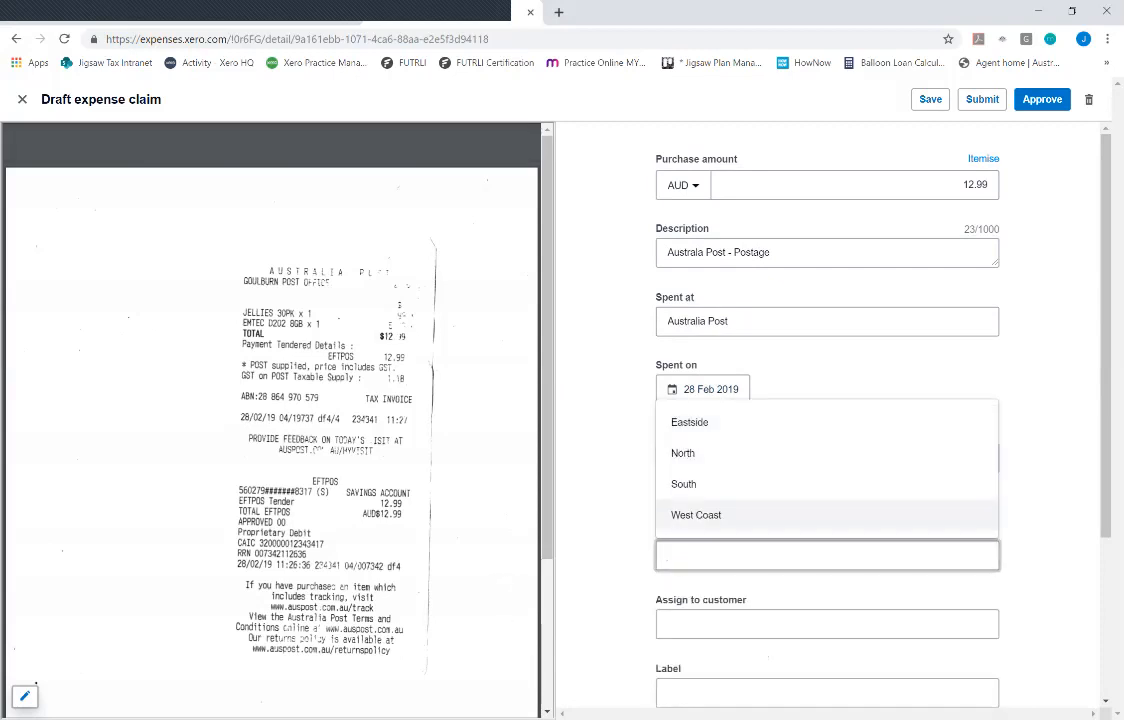
key("Escape")
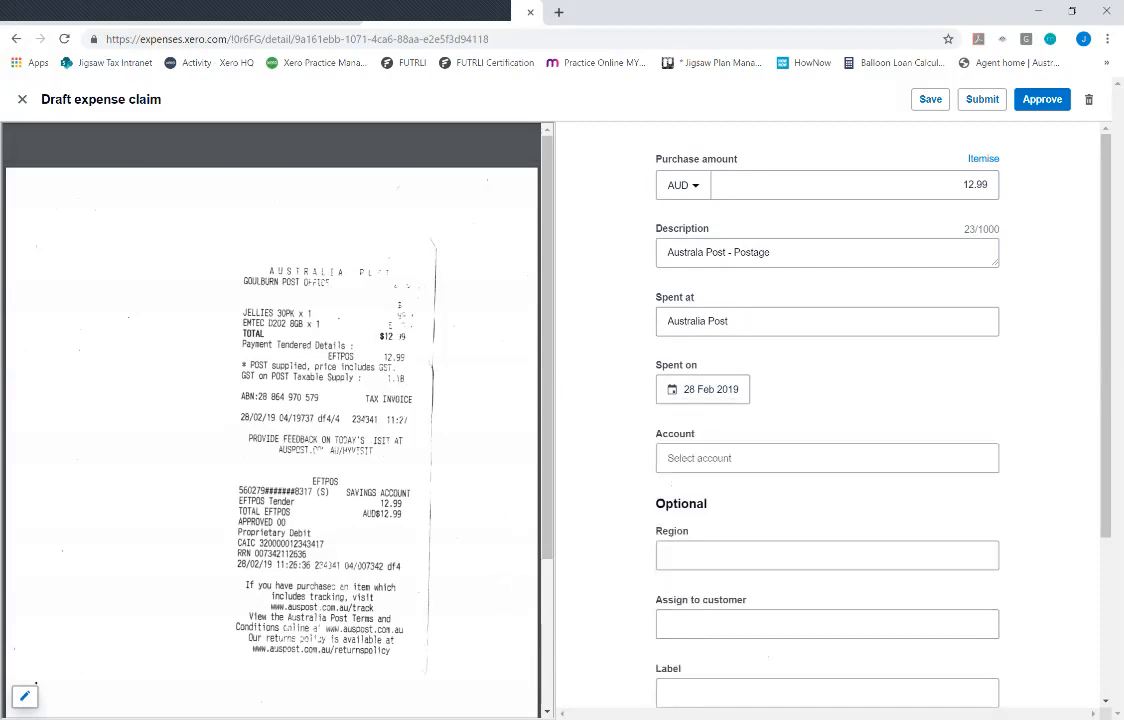
- Assign the draft Australia Post claim to account 461 - Printing & Stationery, check its tax and total, and save it
left_click(827, 458)
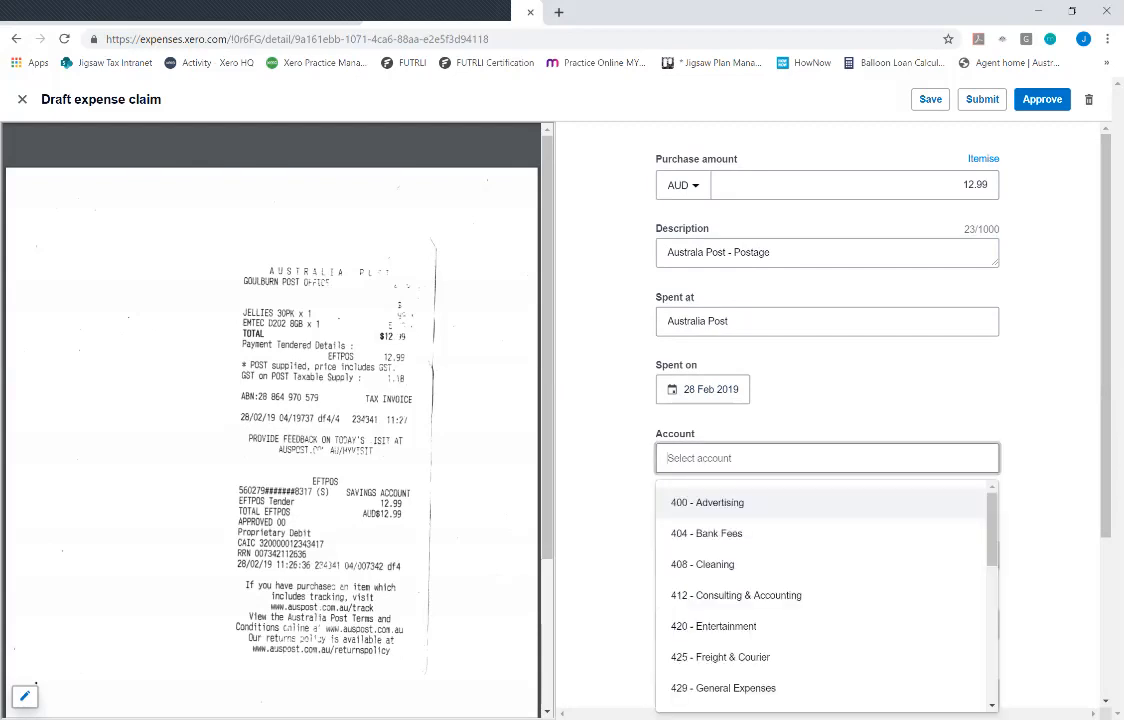
type("pri")
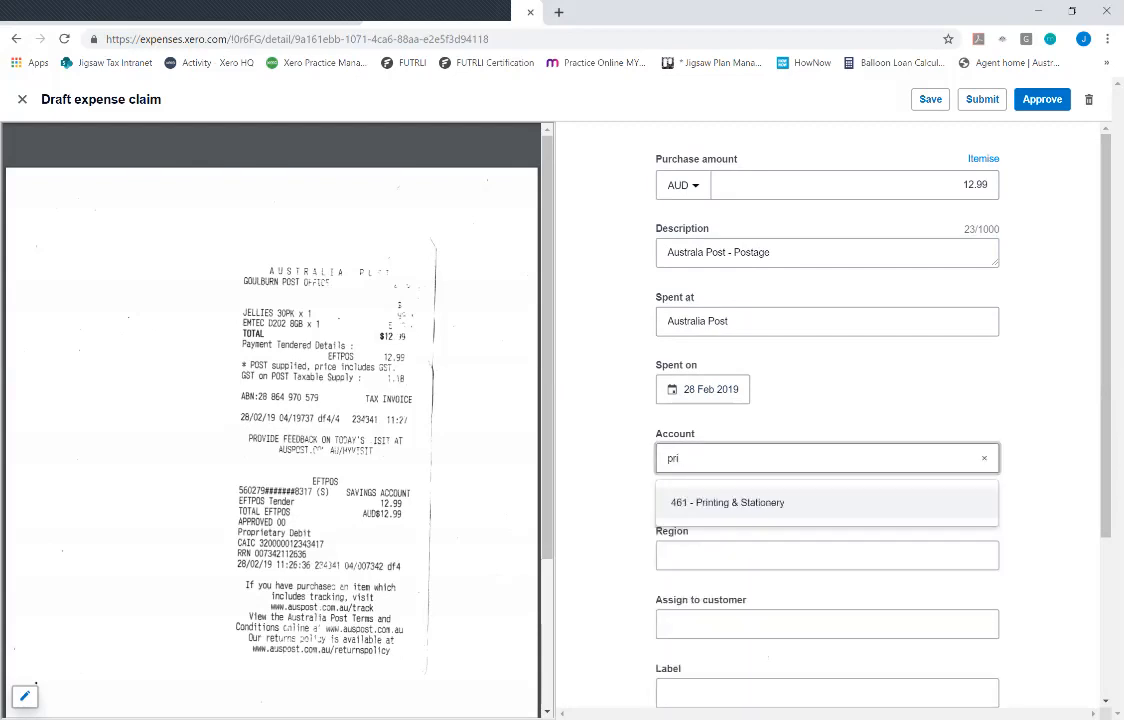
key("Return")
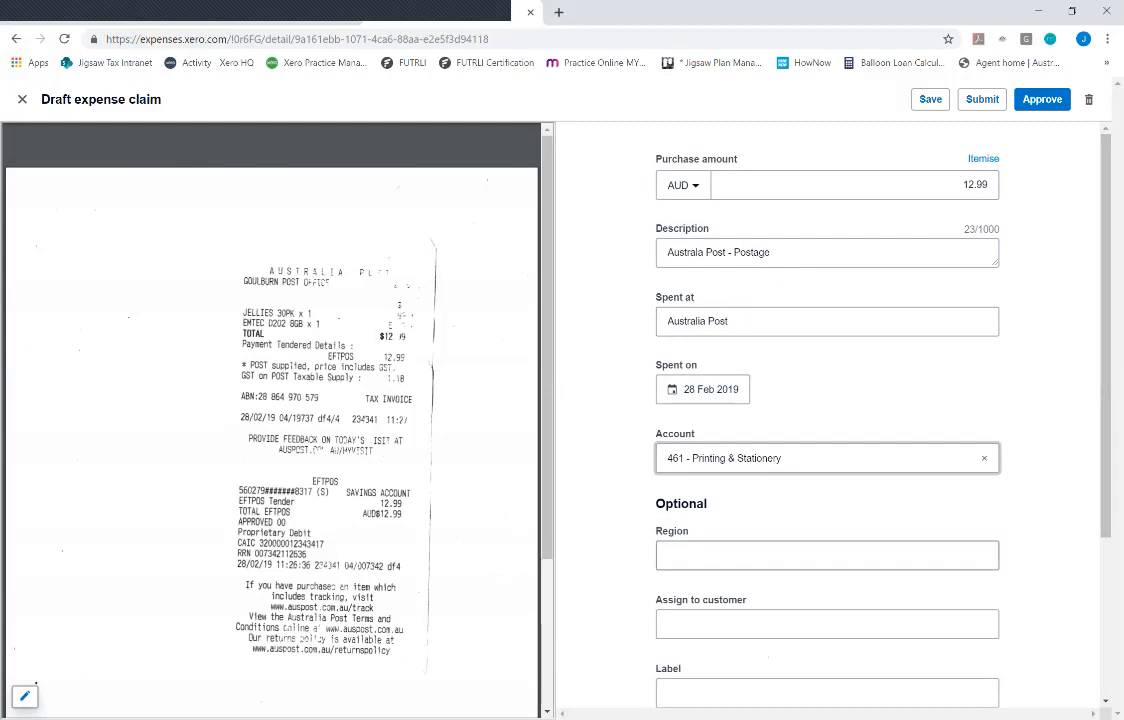
scroll(827, 410, "down", 2)
scroll(827, 410, "down", 1)
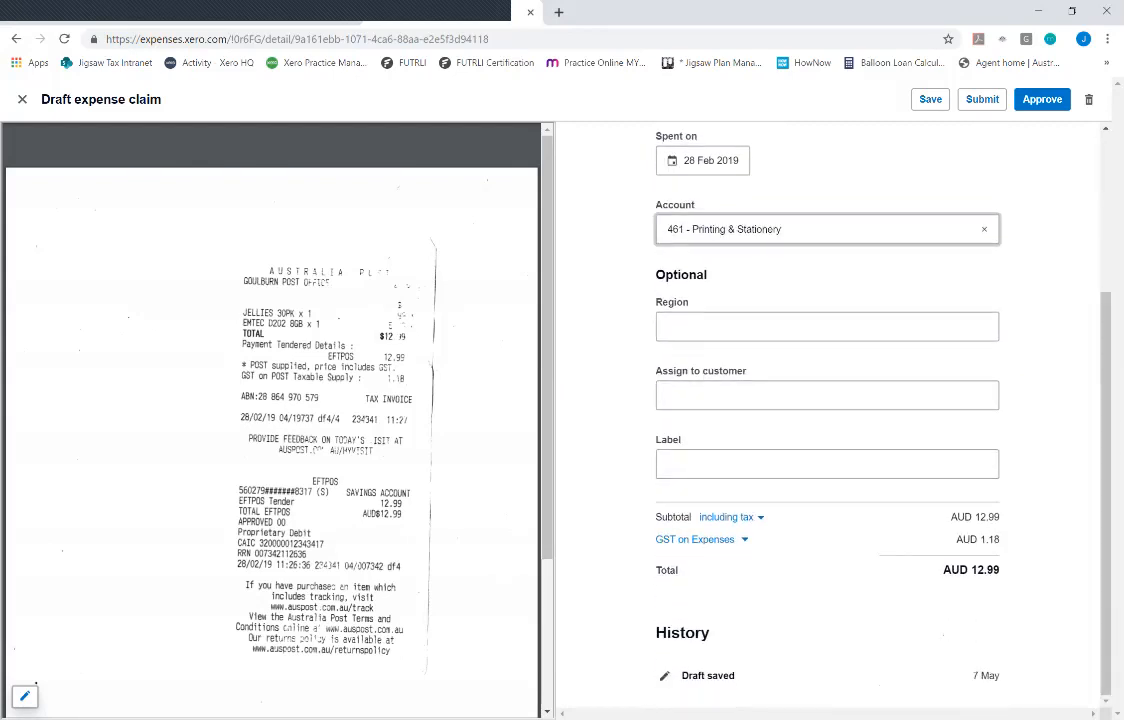
left_click(930, 99)
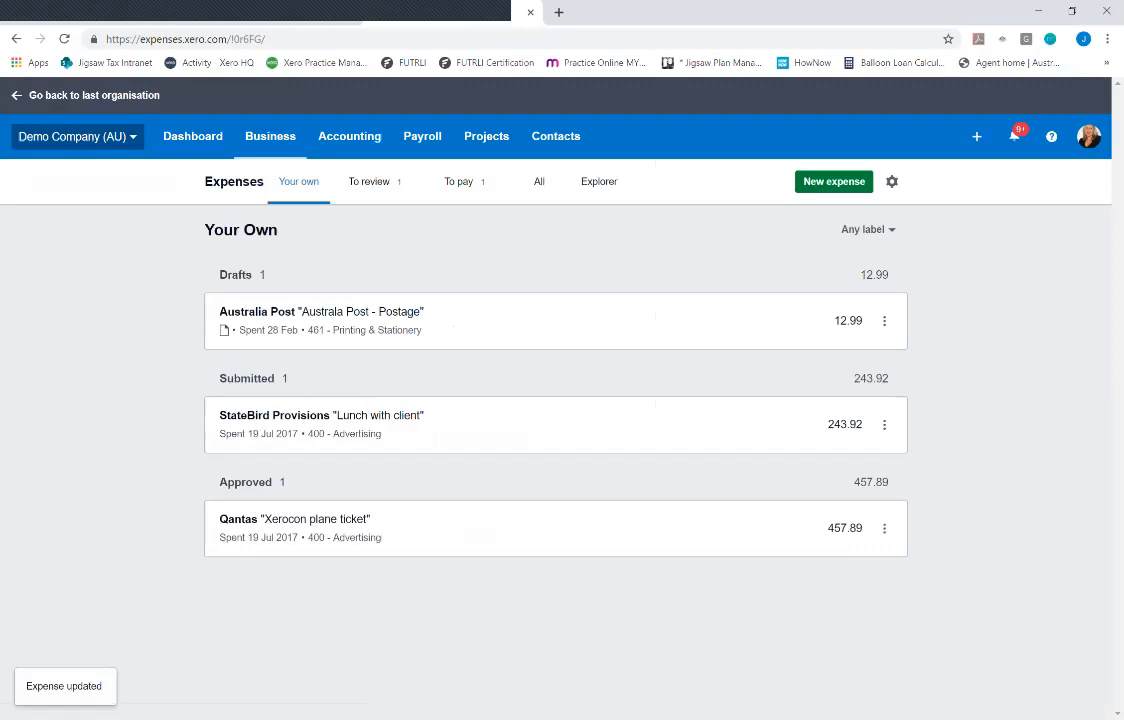
- Submit the saved Australia Post draft claim and approve it from the claims to review
left_click(320, 312)
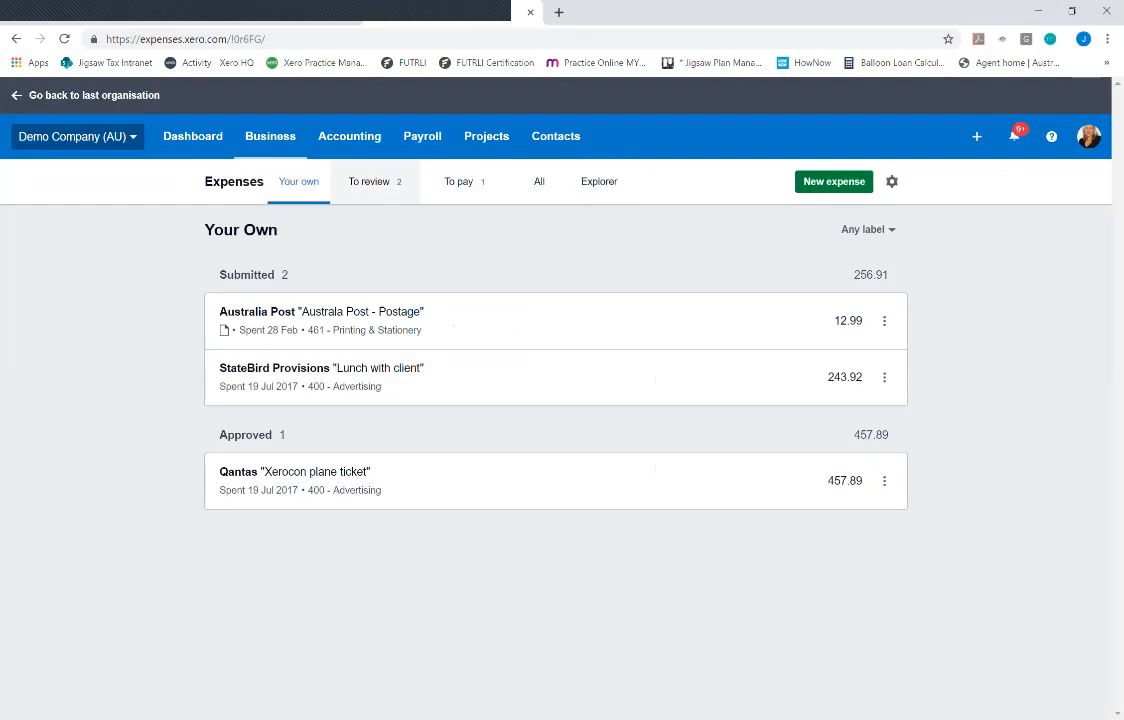
left_click(370, 181)
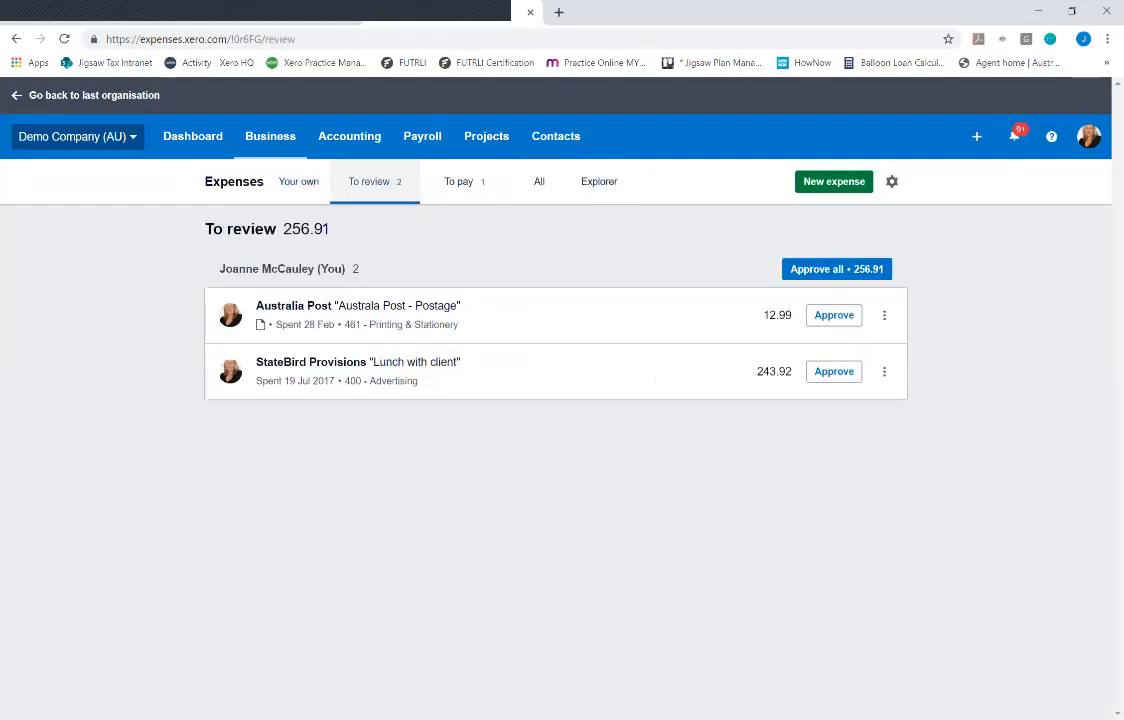
left_click(884, 315)
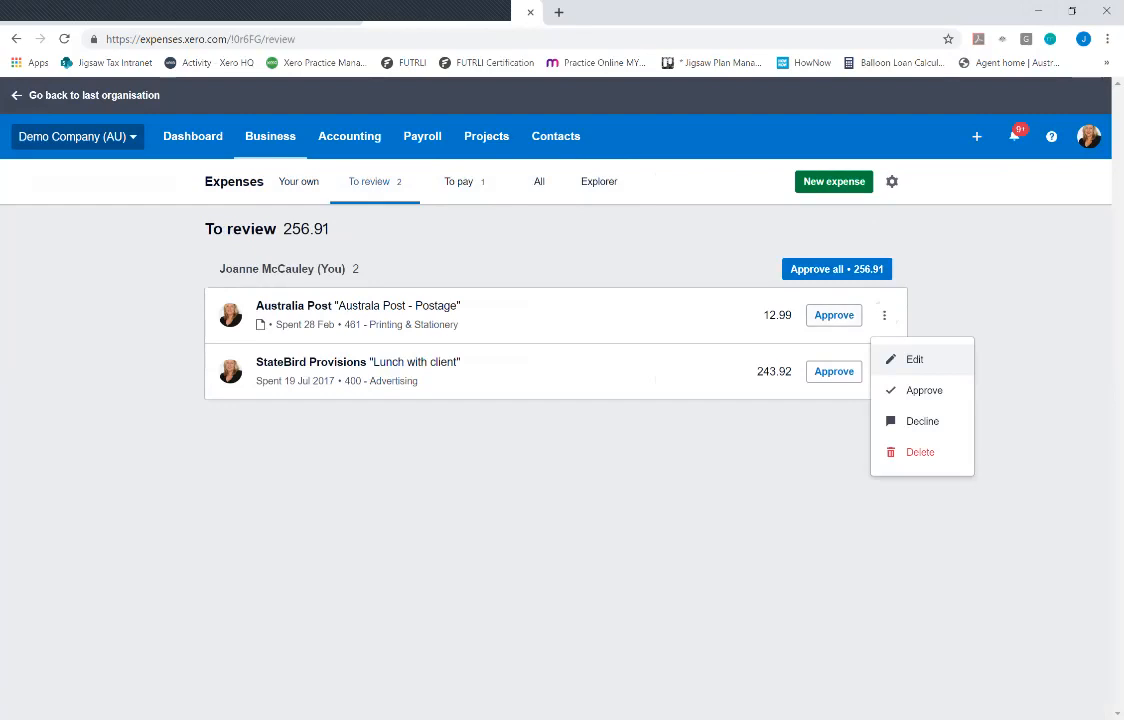
left_click(834, 315)
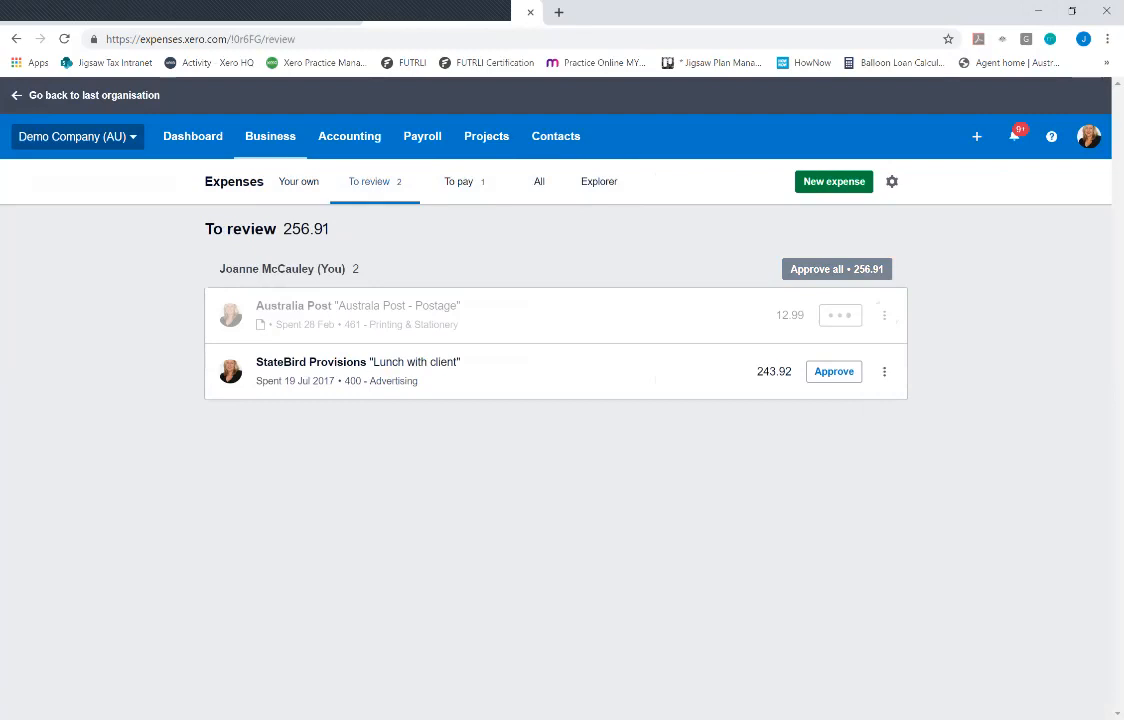
- Pay all the claims to pay by starting a batch payment for both expense claim bills, 12.99 and 457.89
left_click(464, 181)
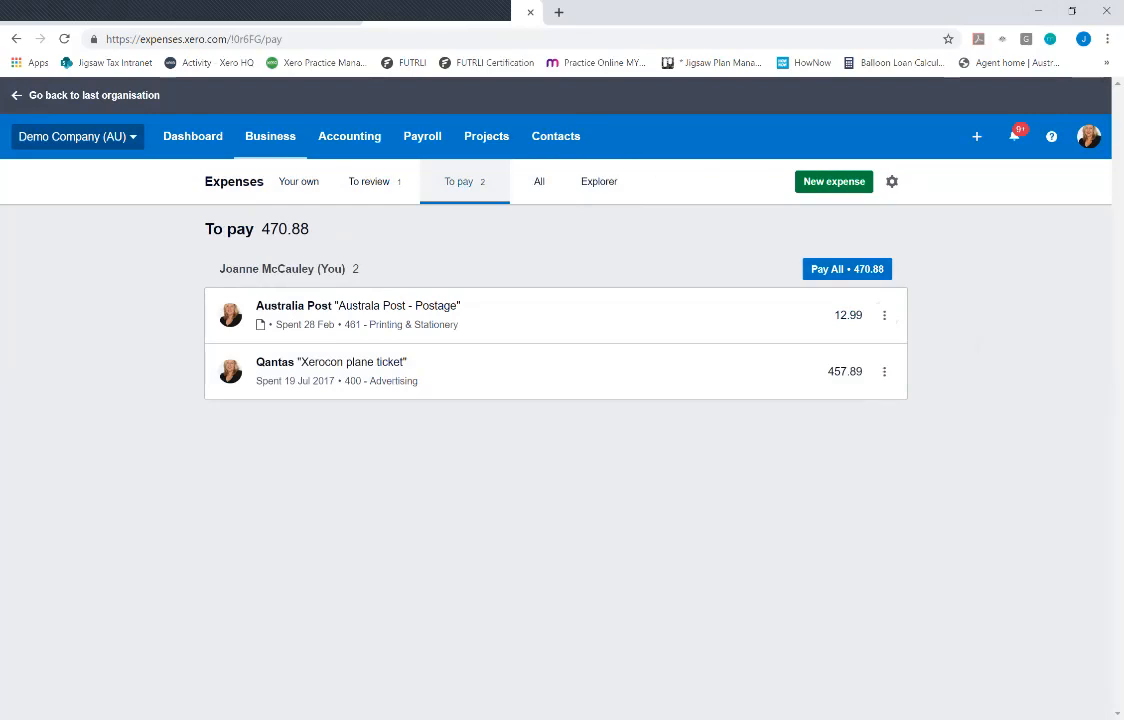
left_click(846, 269)
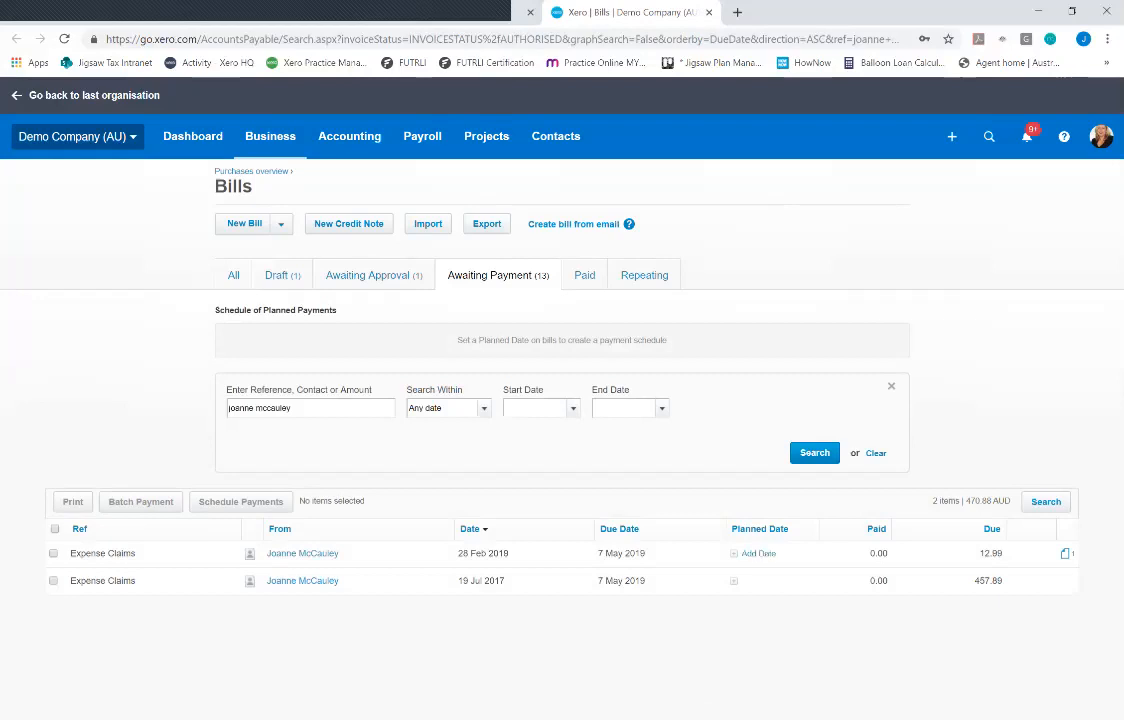
left_click(54, 553)
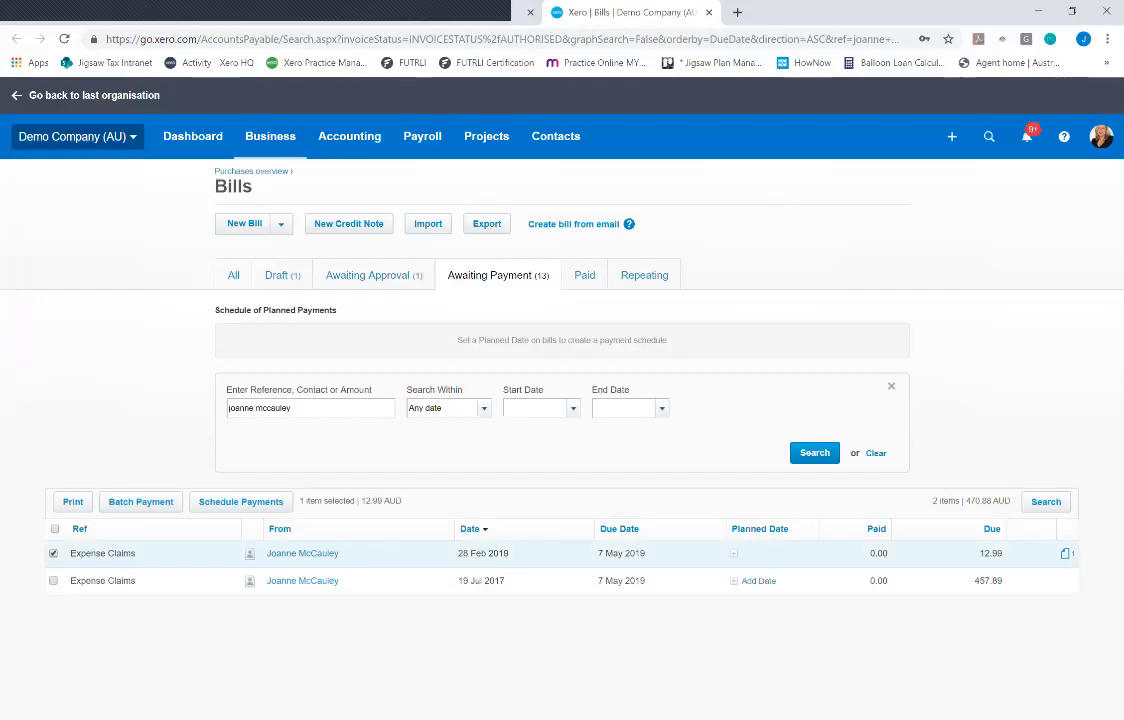
left_click(54, 580)
left_click(141, 501)
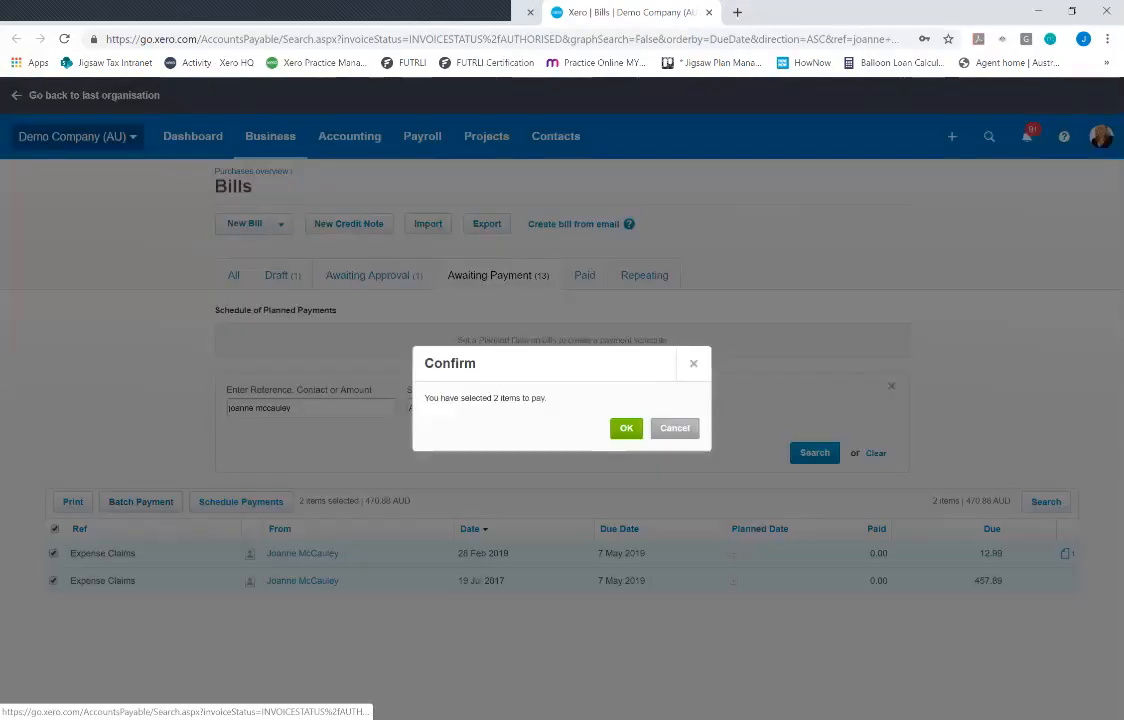
left_click(626, 428)
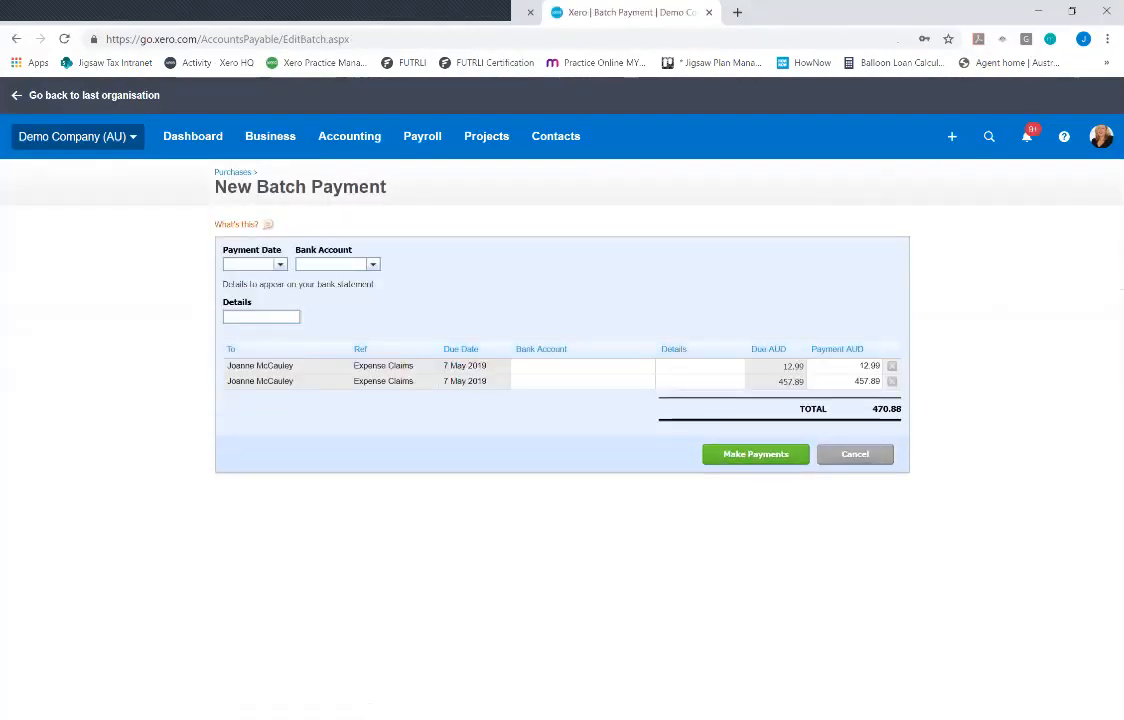
- Set the batch payment's bank account to 090 Business Bank Account and its payment date to 7 May 2019
left_click(336, 264)
left_click(364, 299)
left_click(280, 264)
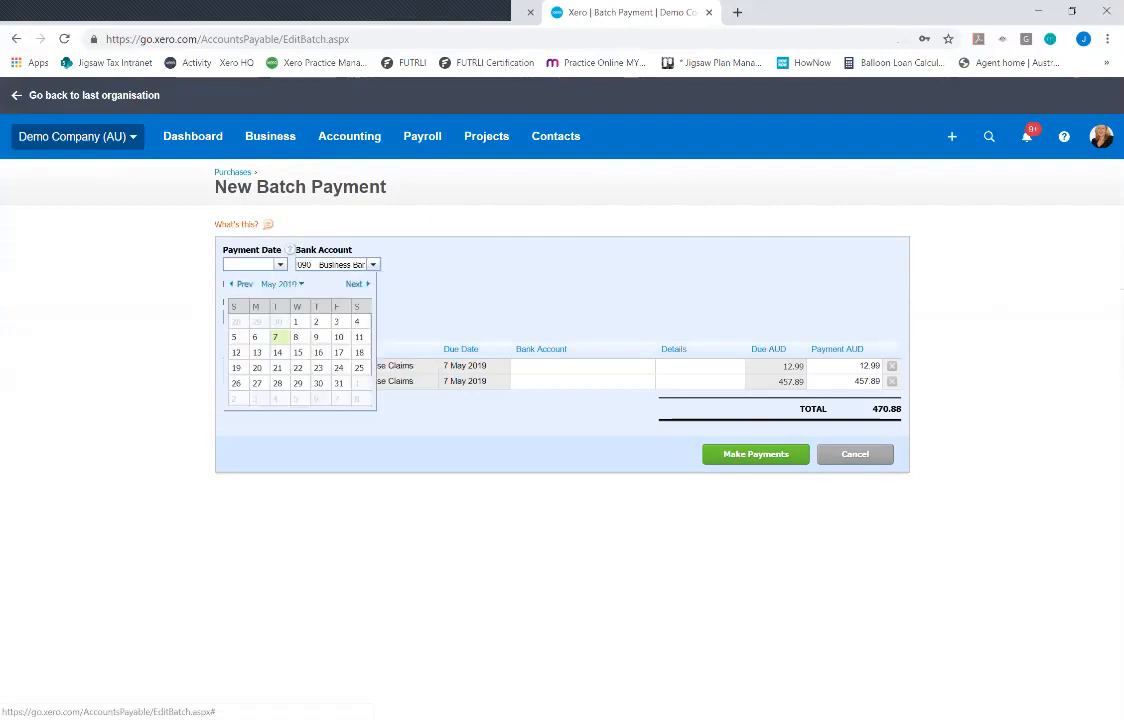
left_click(275, 337)
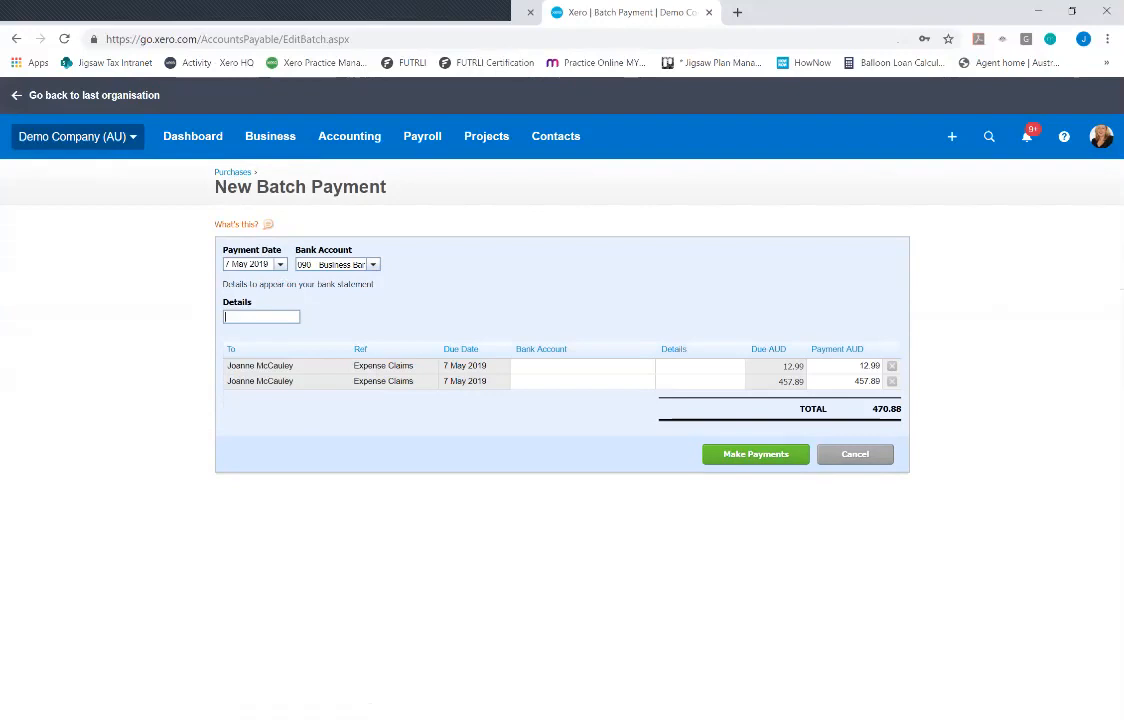
- Enter the claimant's first name followed by "Expenses" as the bank statement details and make the batch payment
type("To E")
type("xpense")
type("s")
left_click(755, 454)
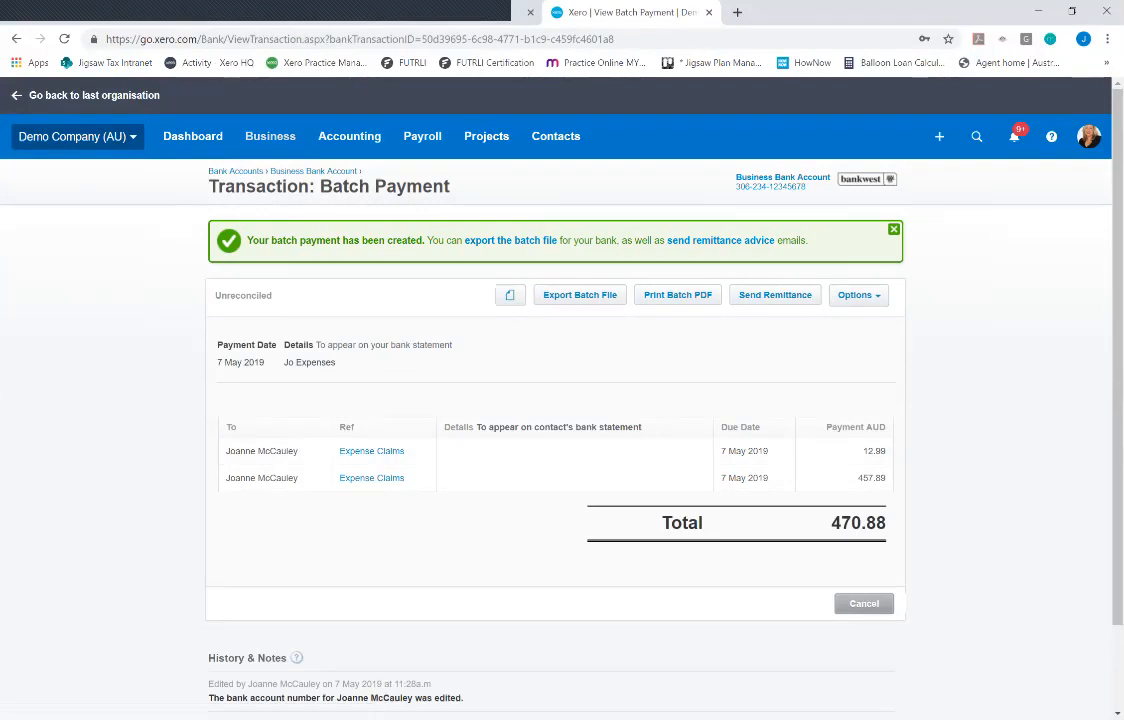
- Return to your own expense claims to check the status of the Australia Post and Qantas claims
left_click(270, 136)
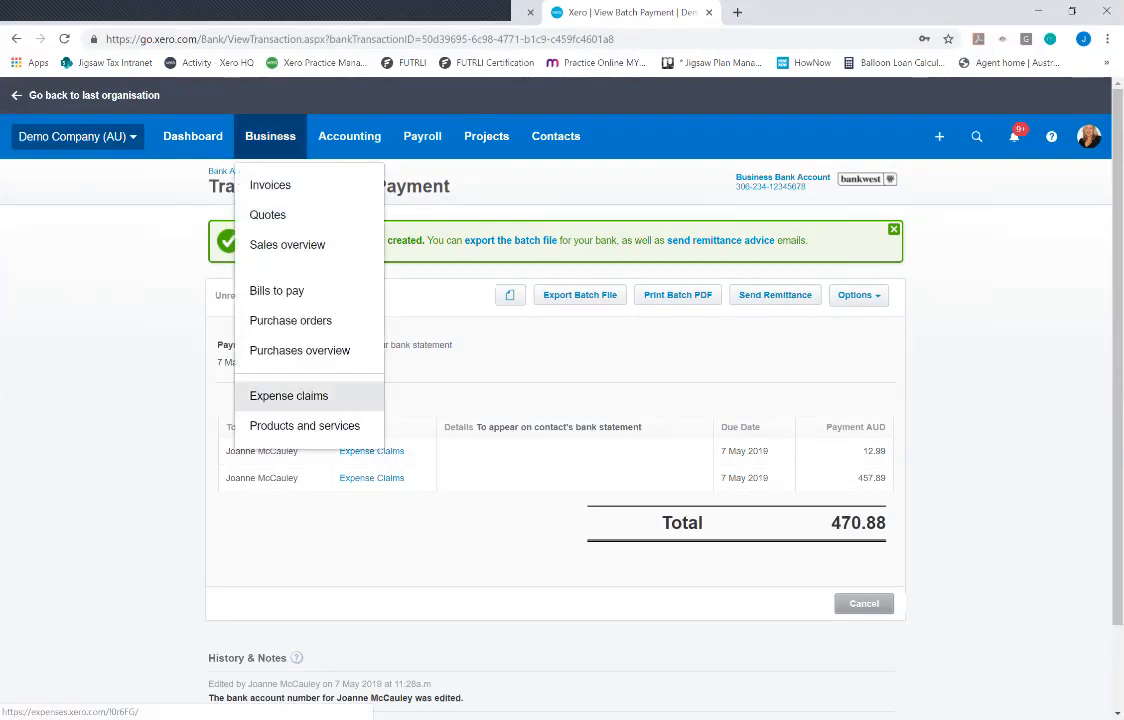
left_click(288, 394)
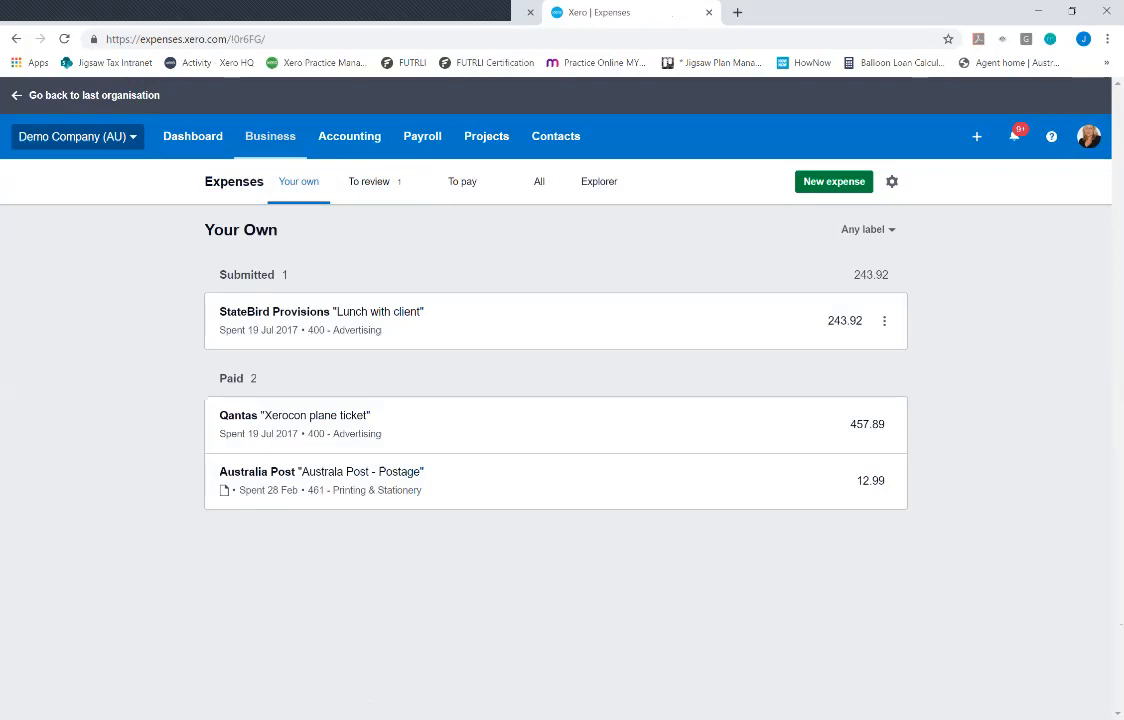
left_click(270, 136)
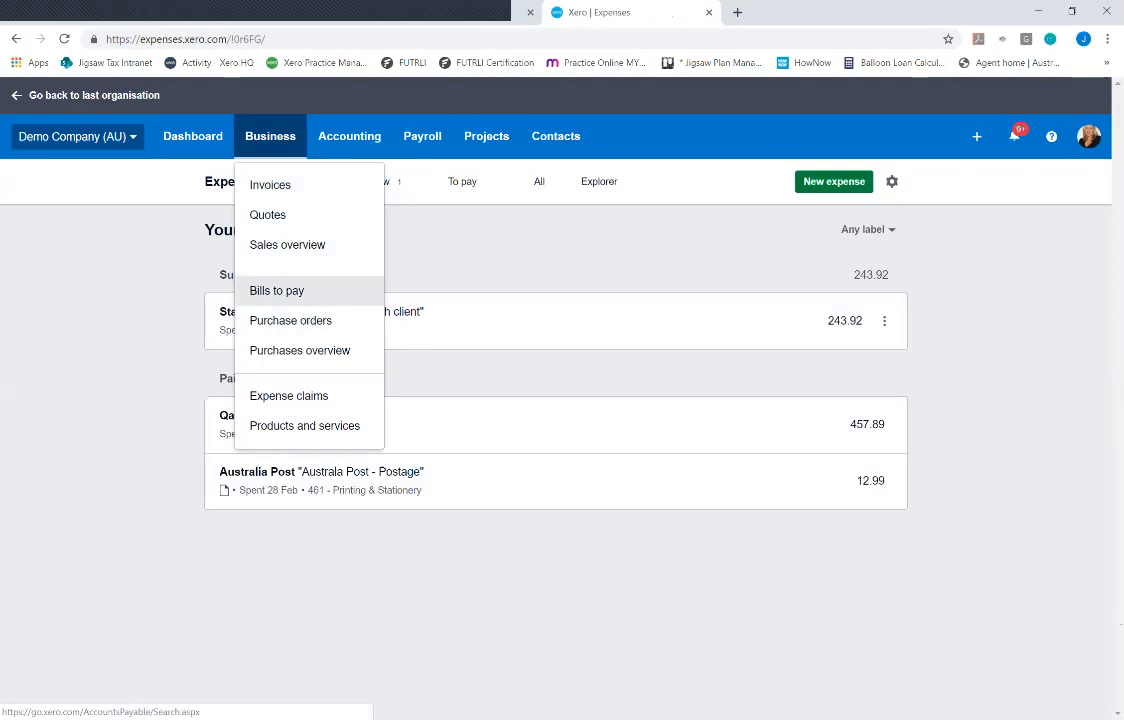
left_click(270, 136)
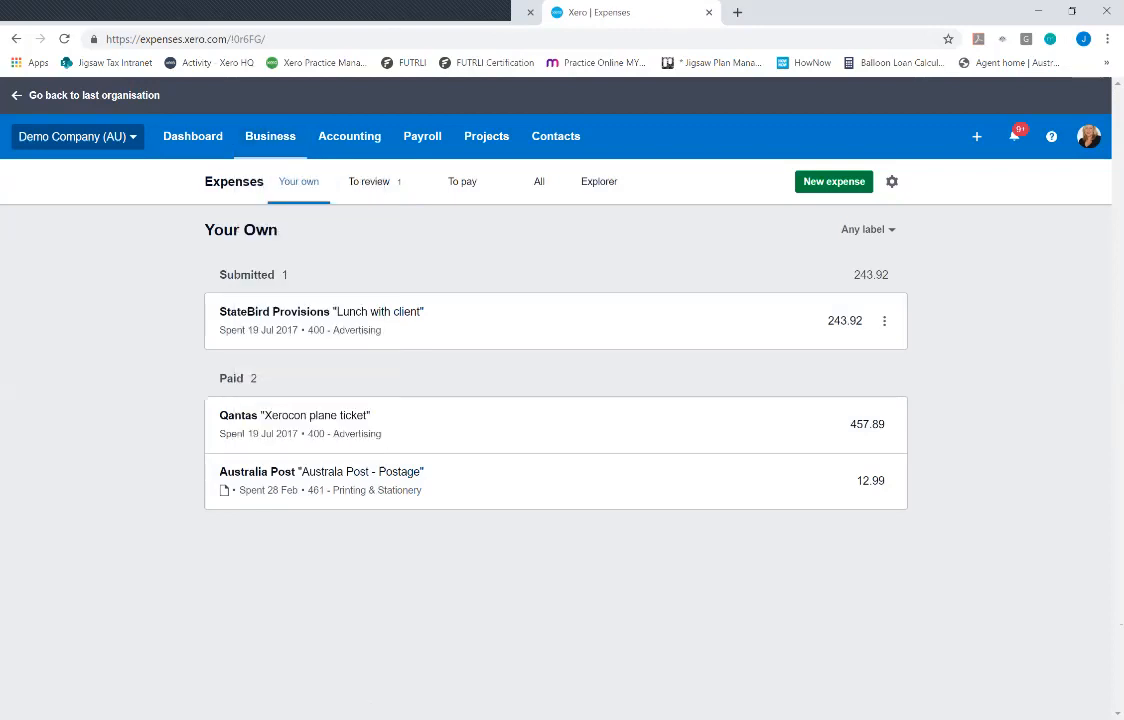